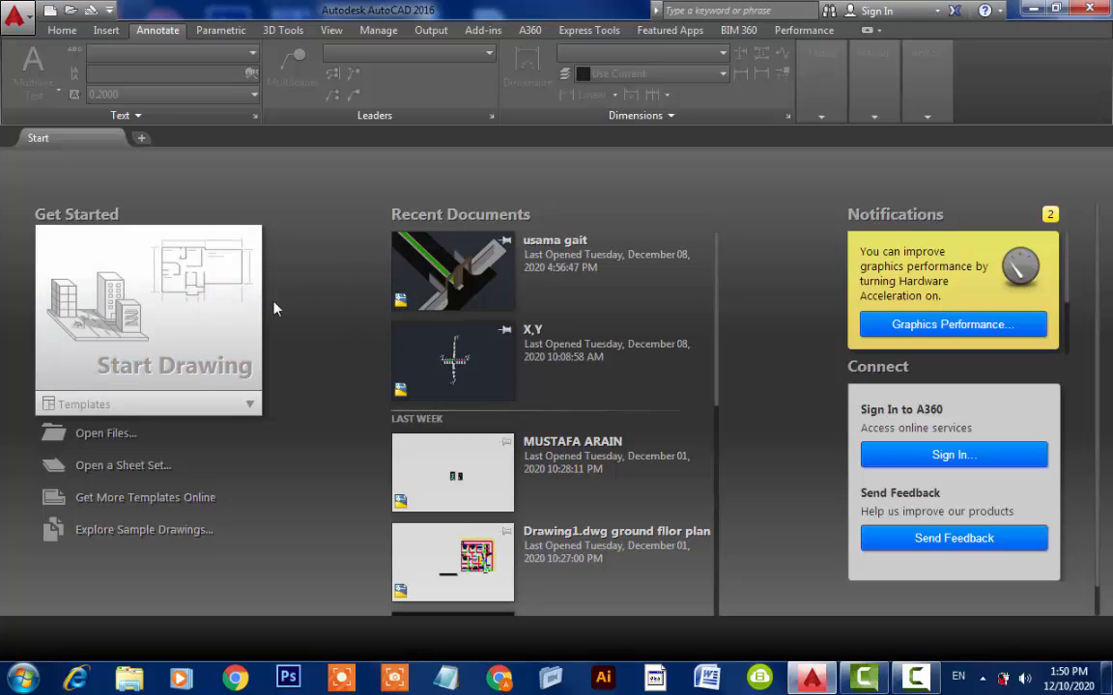
# Step: Create a new drawing and set its length units to Engineering with 0'-0" precision
pyautogui.click(187, 322)
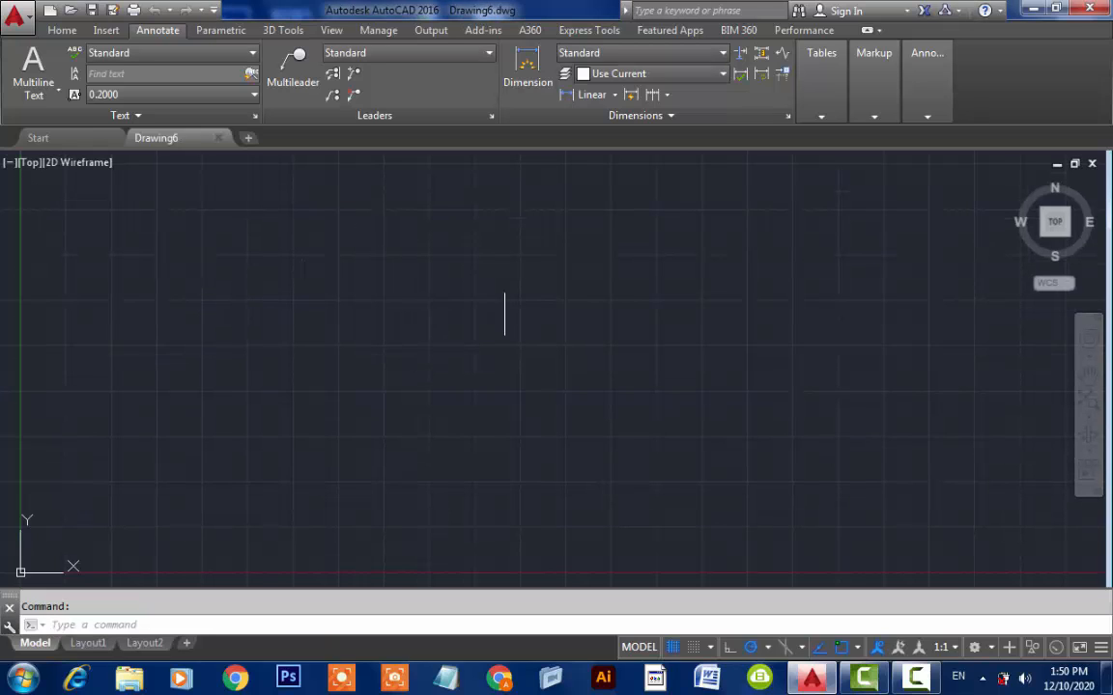
pyautogui.write('un')
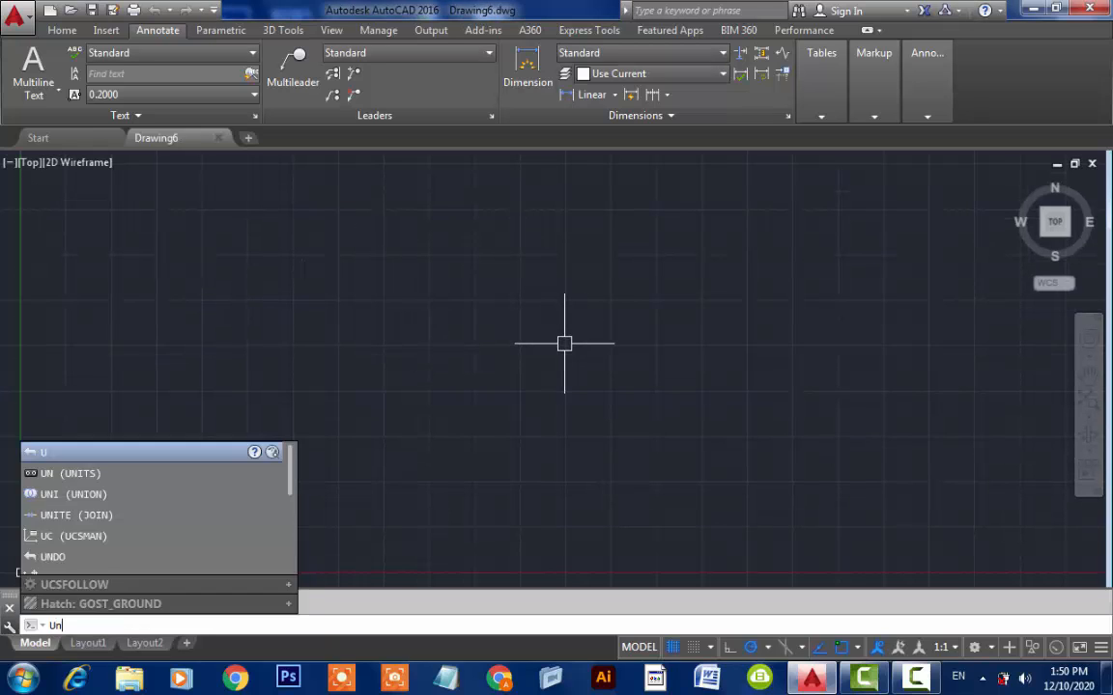
pyautogui.press('Return')
pyautogui.click(415, 240)
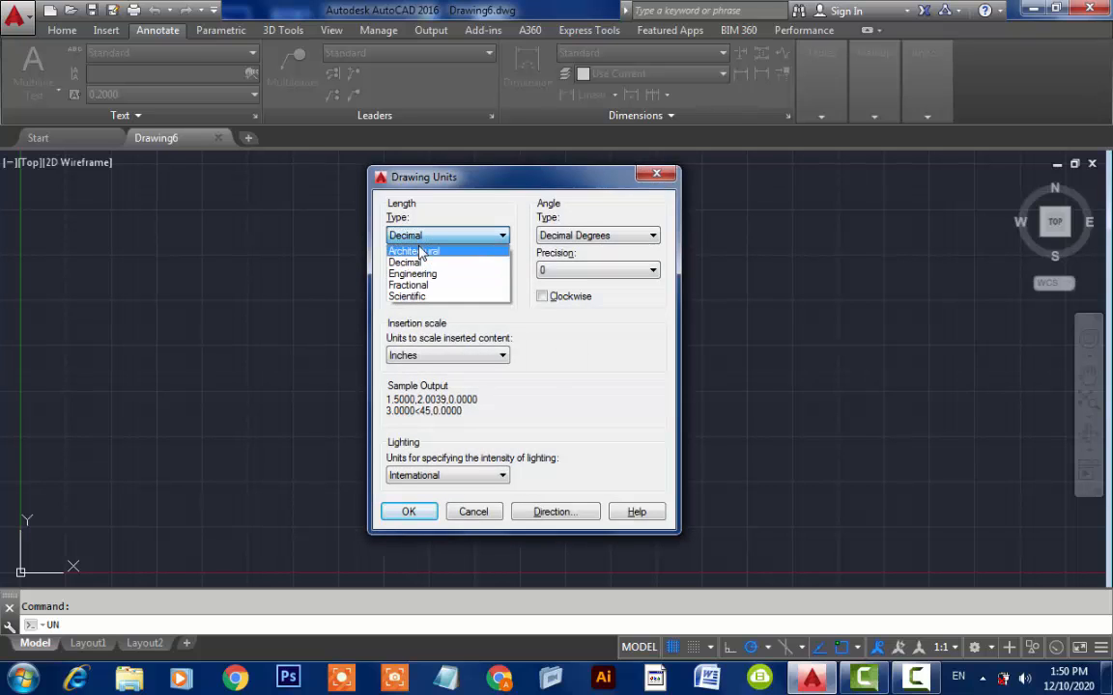
pyautogui.click(411, 274)
pyautogui.click(428, 271)
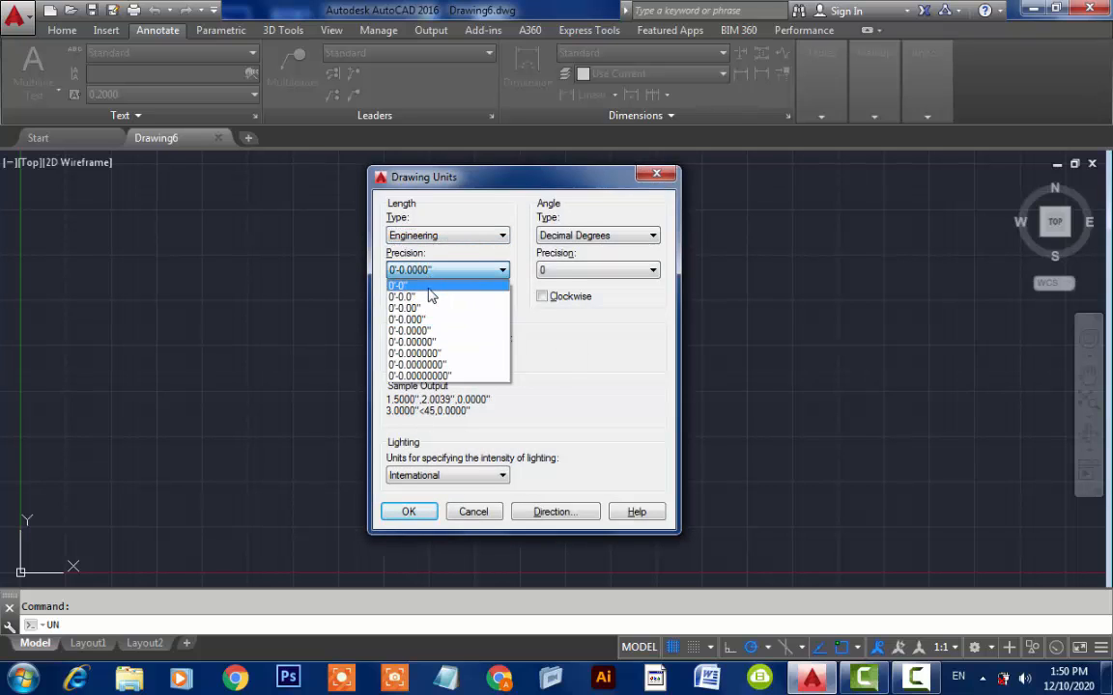
pyautogui.click(428, 287)
pyautogui.click(405, 514)
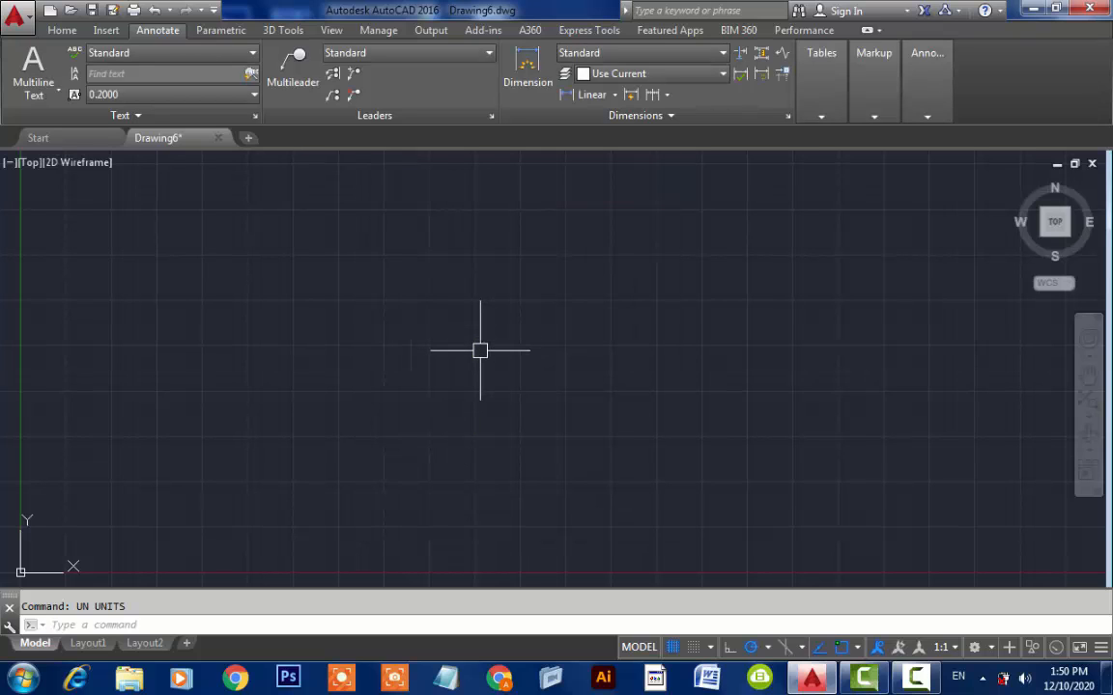
# Step: Modify the Standard dimension style so its linear dimensions use the Engineering unit format with 0'-0" precision
pyautogui.write('d')
pyautogui.press('Return')
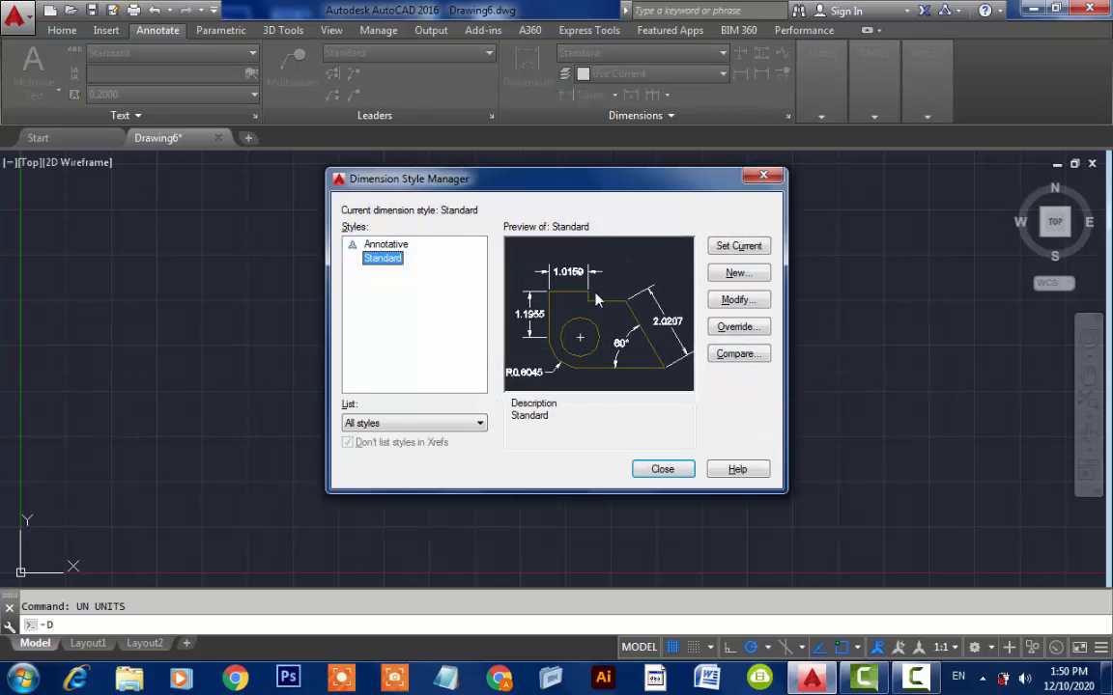
pyautogui.click(738, 300)
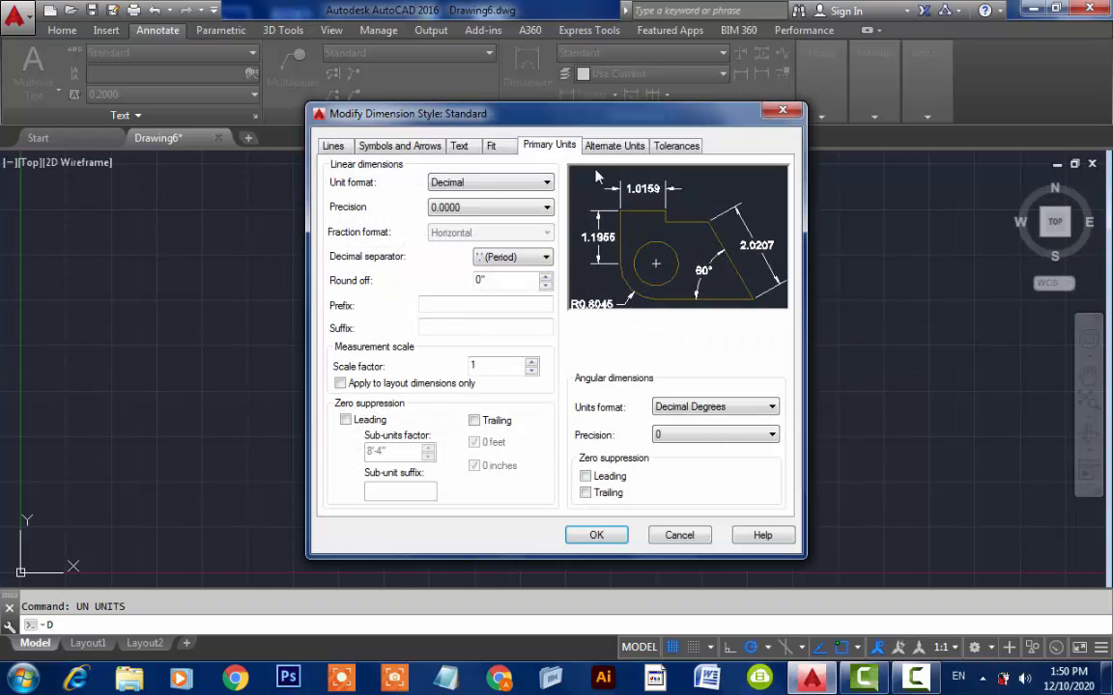
pyautogui.click(488, 184)
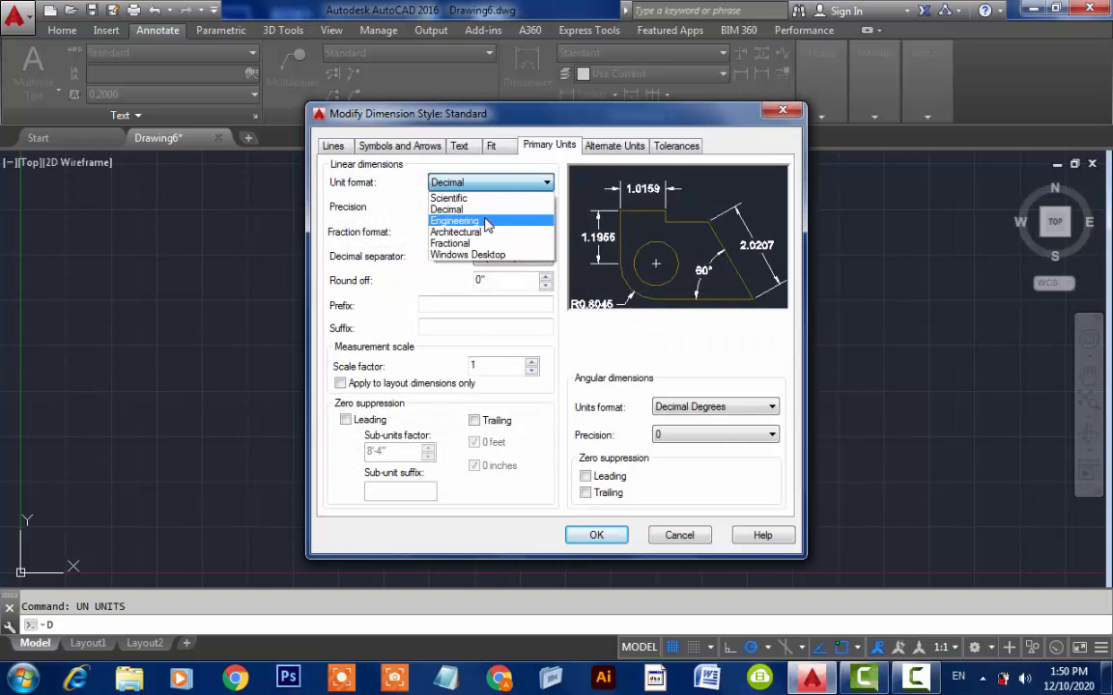
pyautogui.click(475, 219)
pyautogui.click(480, 208)
pyautogui.click(487, 218)
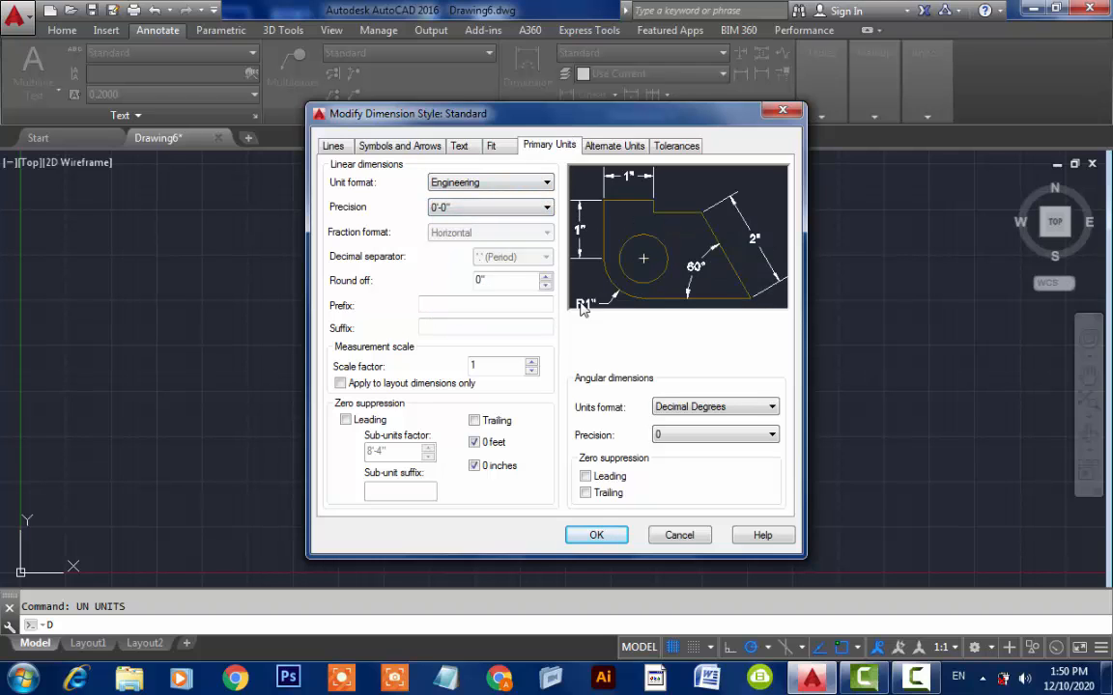
pyautogui.click(599, 535)
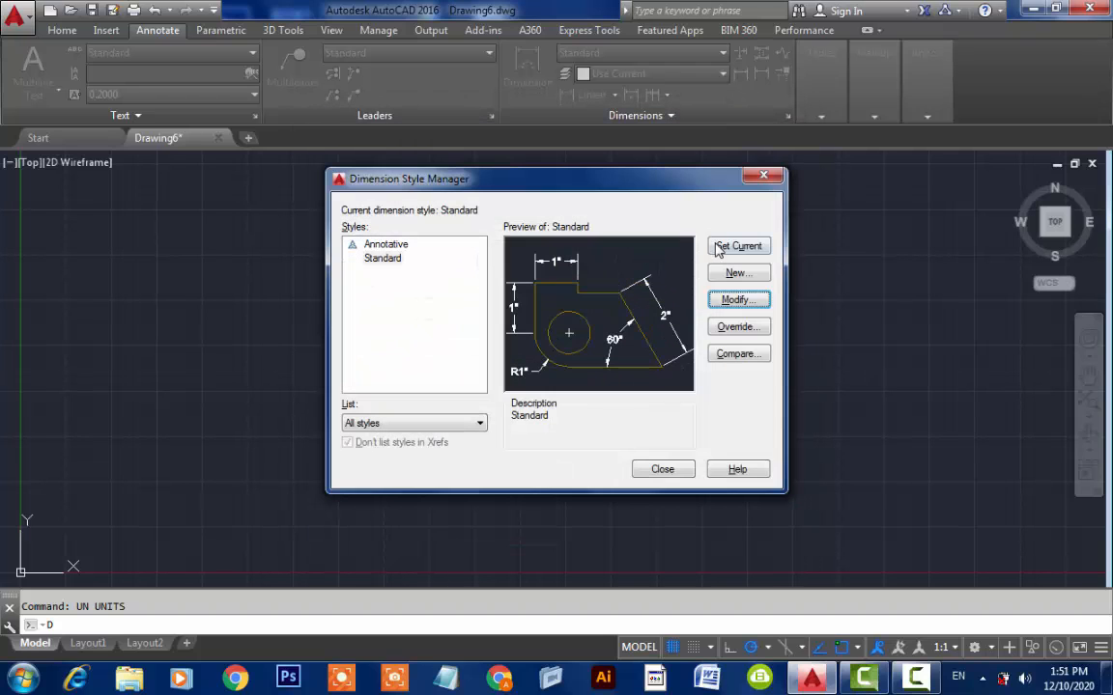
pyautogui.click(662, 469)
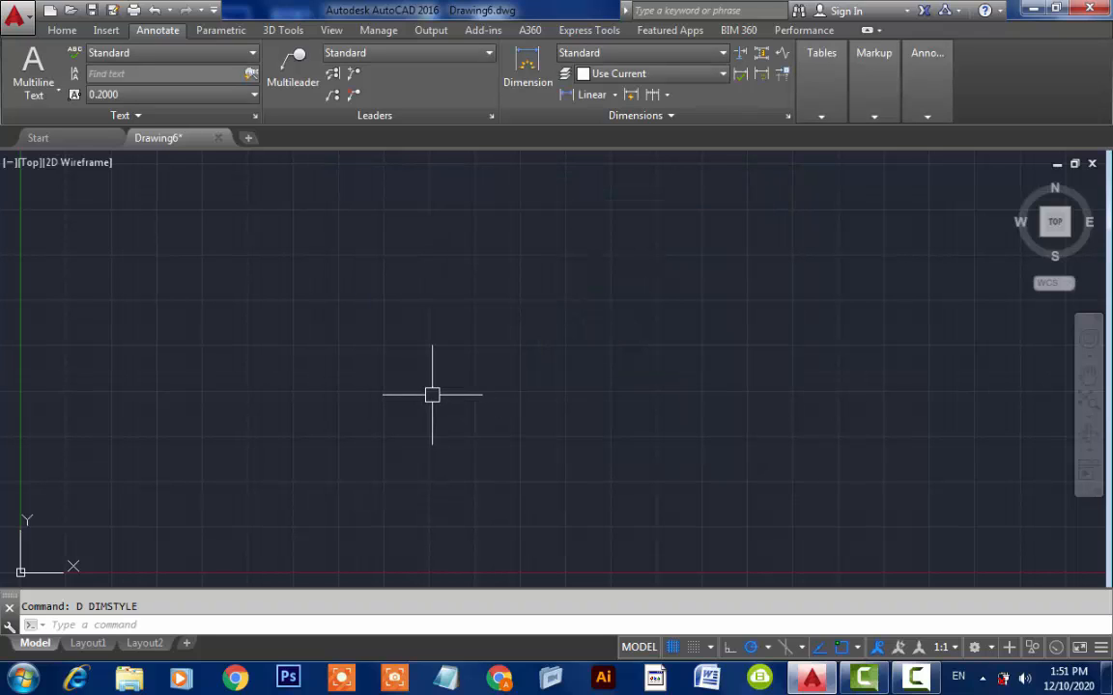
# Step: Turn off displaying the UCS icon at the origin point and switch off the drawing grid
pyautogui.write('u')
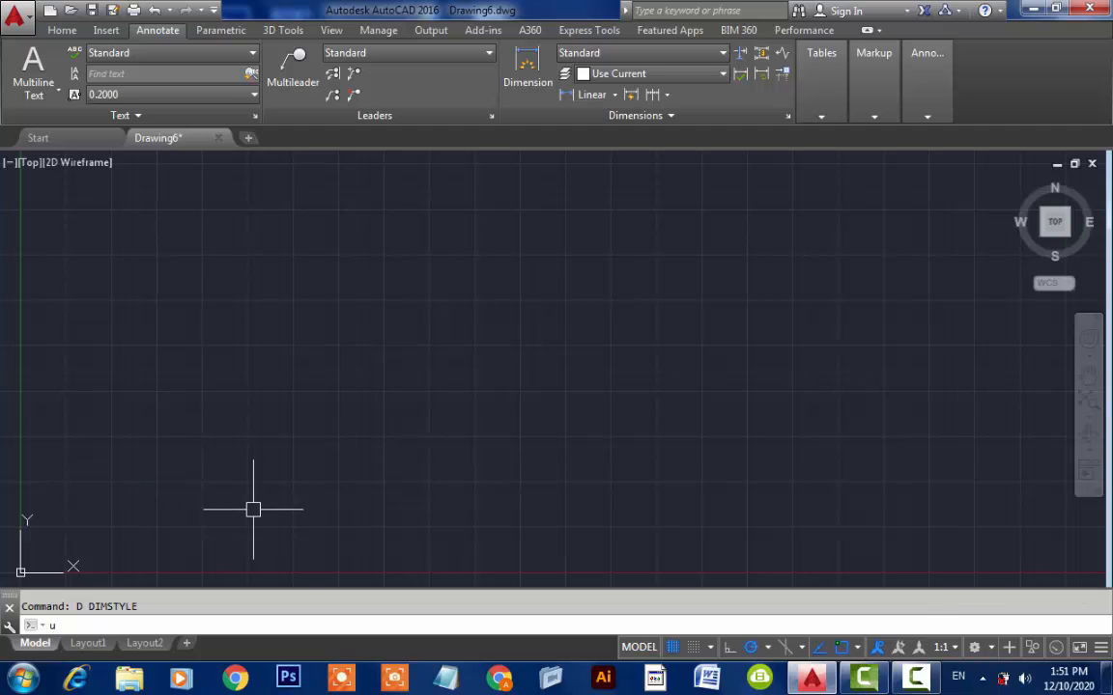
pyautogui.write('c')
pyautogui.press('Return')
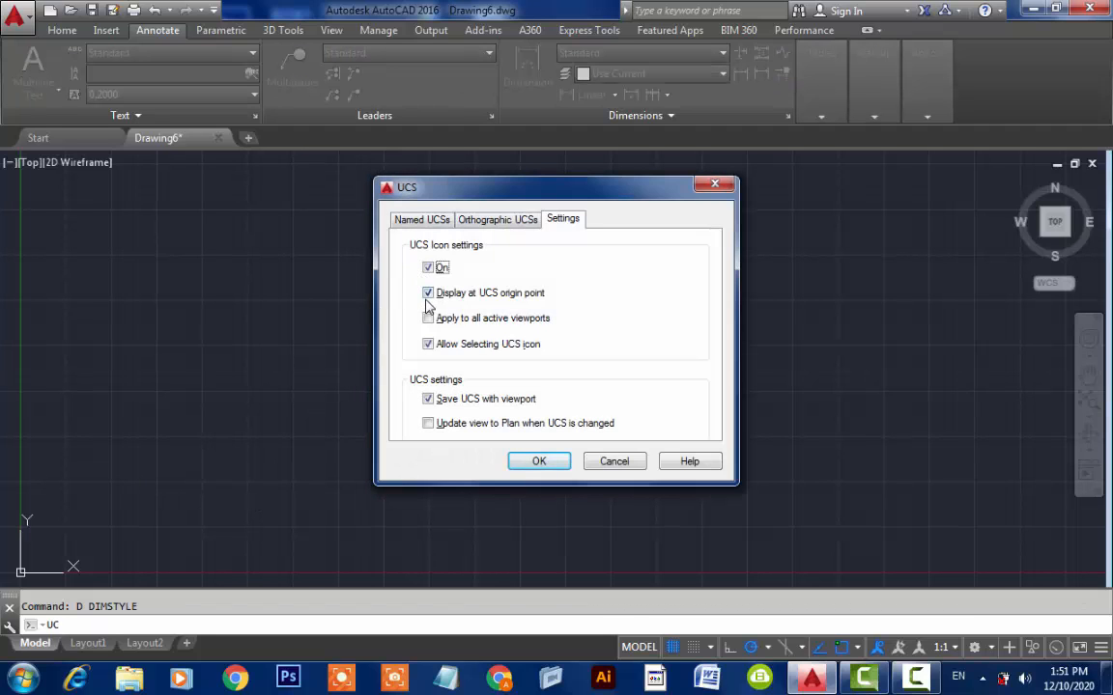
pyautogui.click(428, 293)
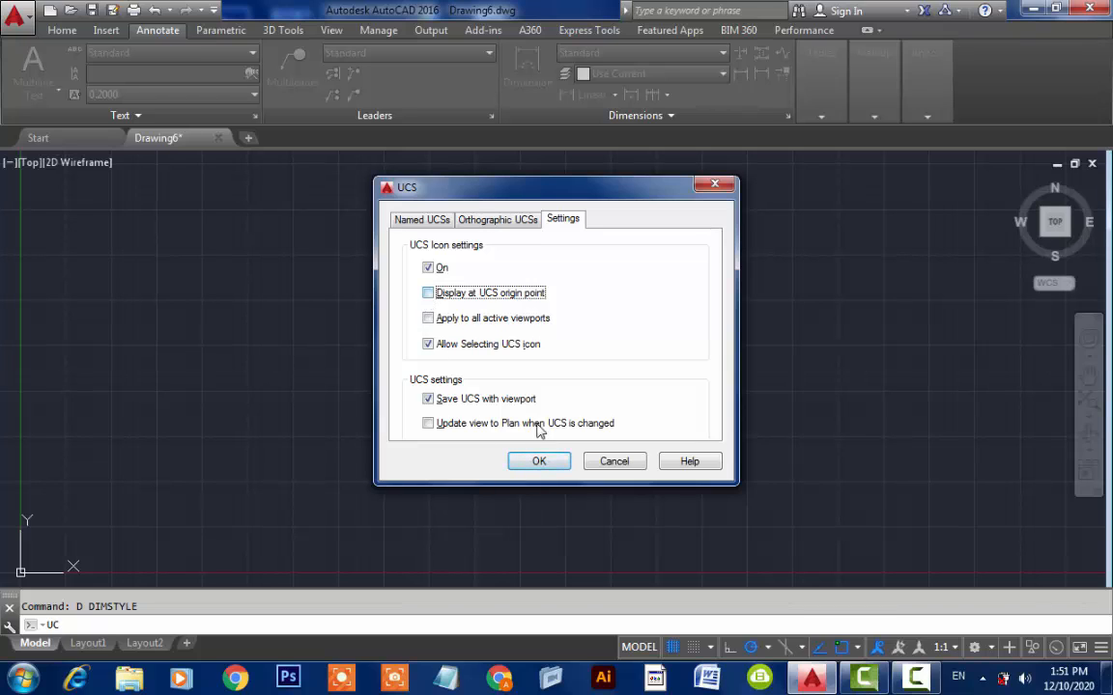
pyautogui.click(539, 461)
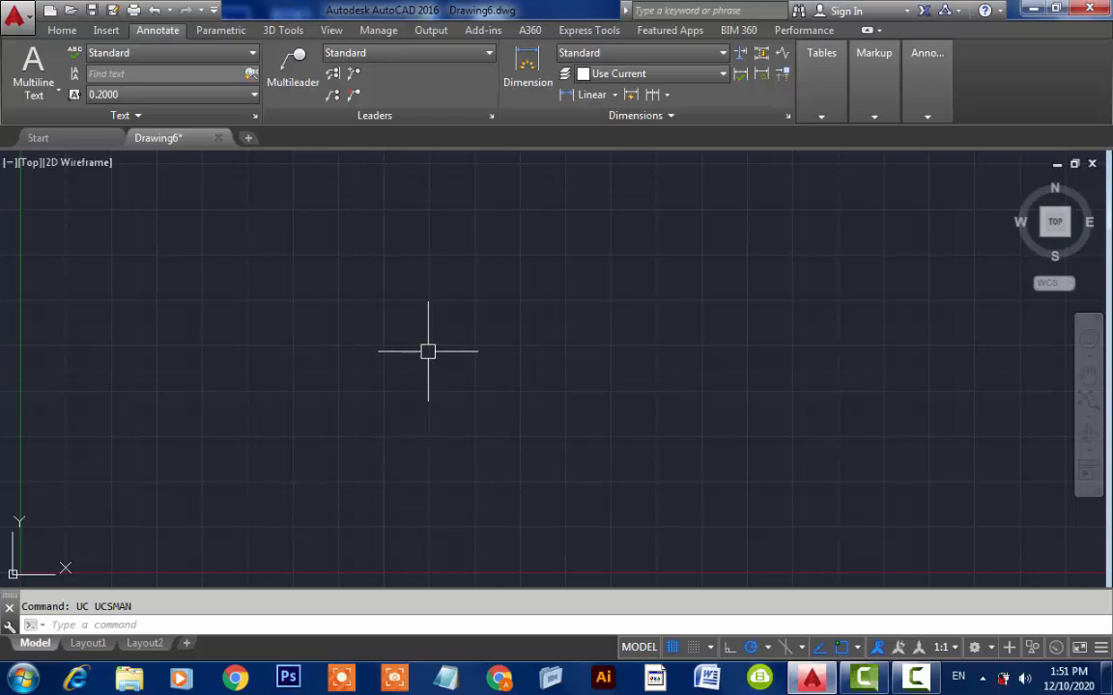
pyautogui.press('F7')
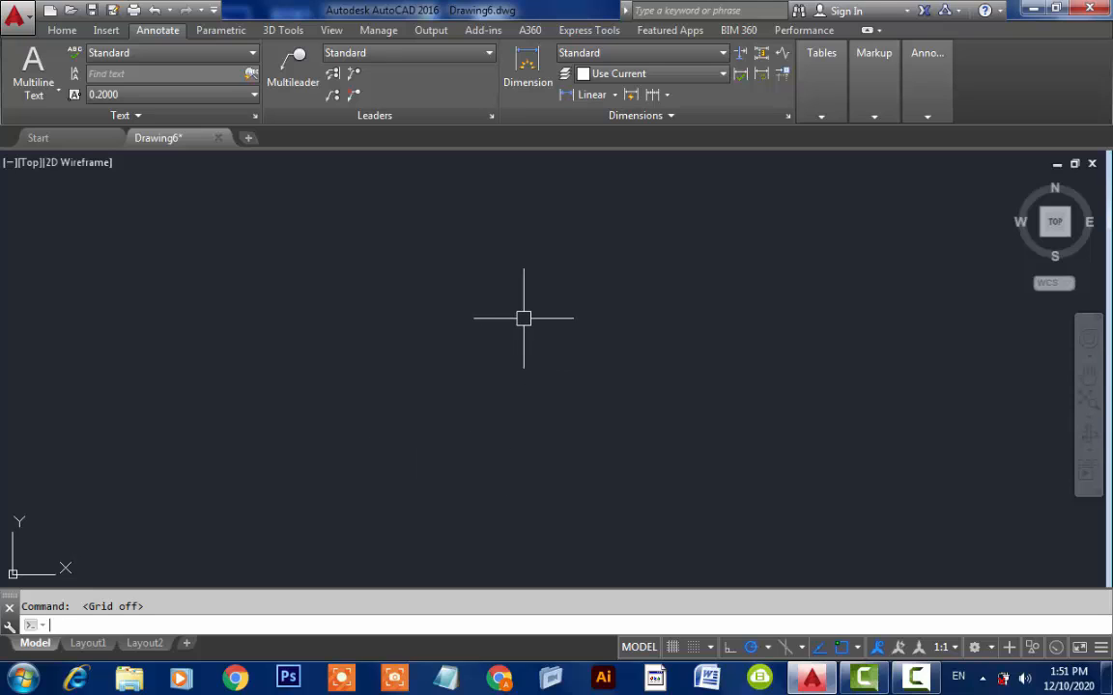
pyautogui.write('L')
pyautogui.press('Return')
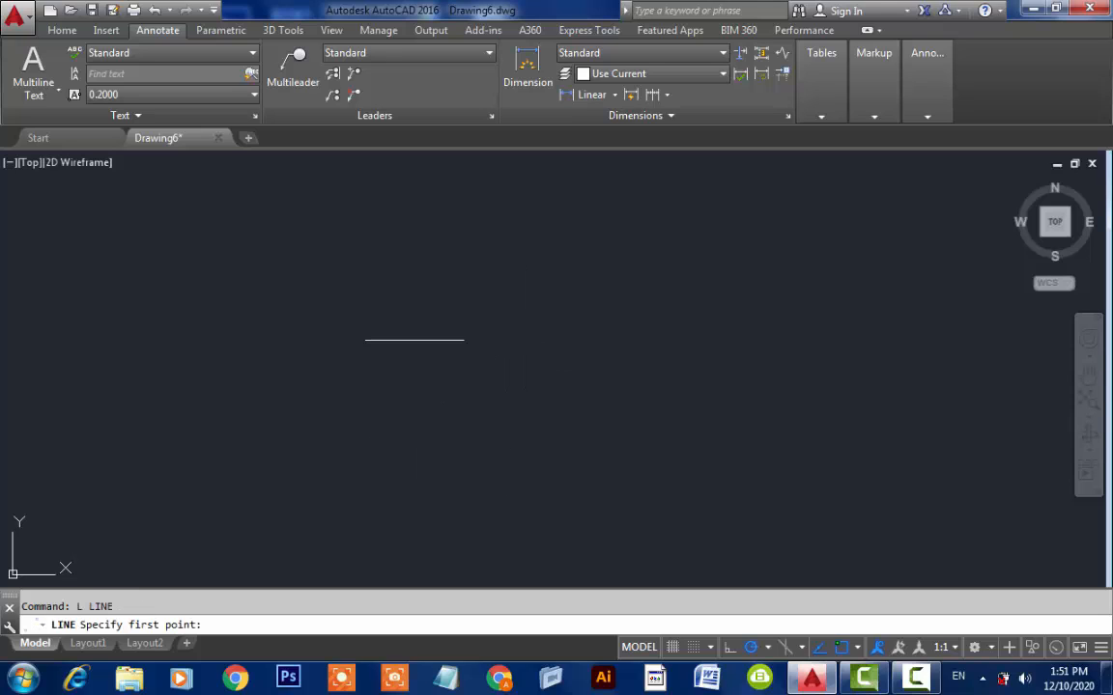
pyautogui.click(348, 393)
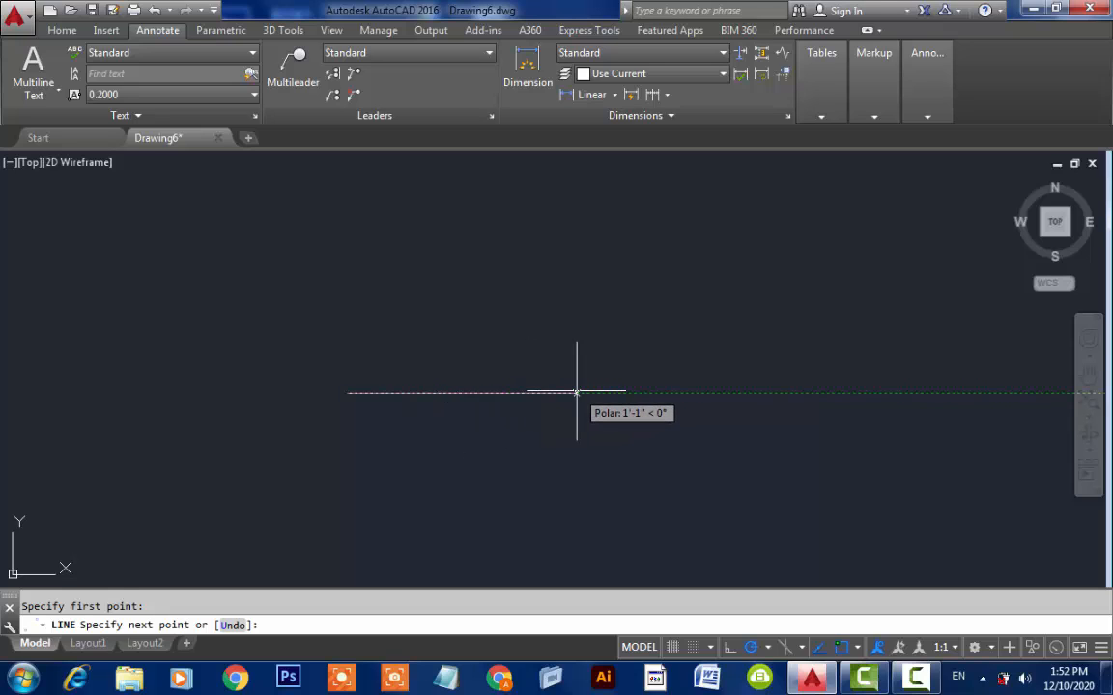
pyautogui.press('Escape')
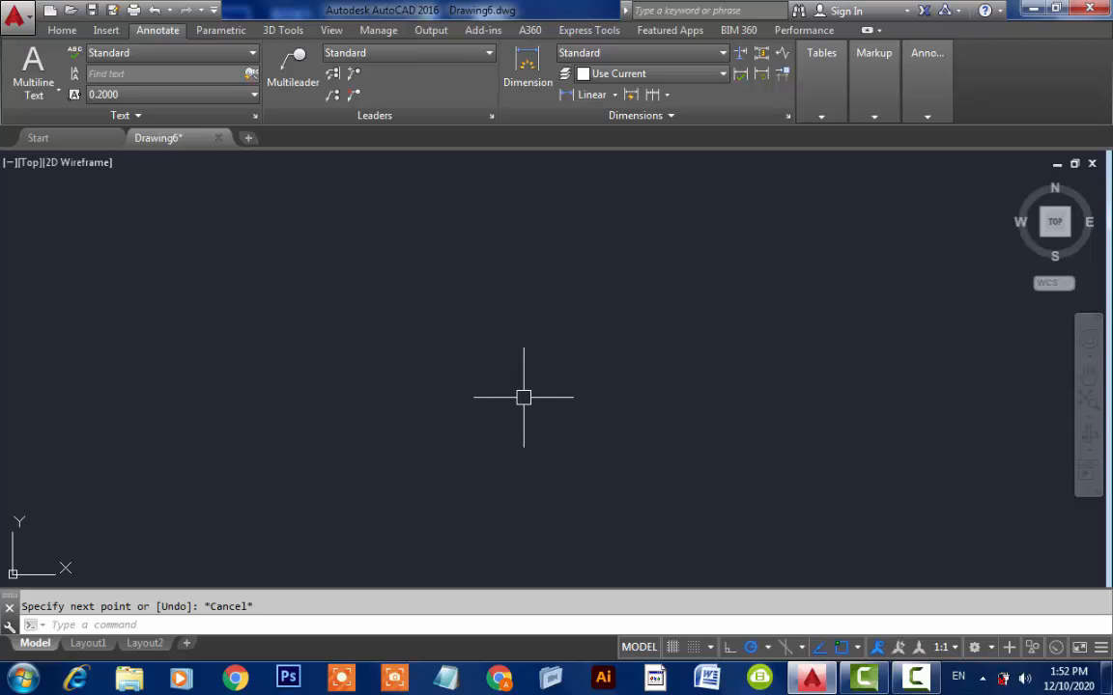
pyautogui.write('l')
pyautogui.press('Return')
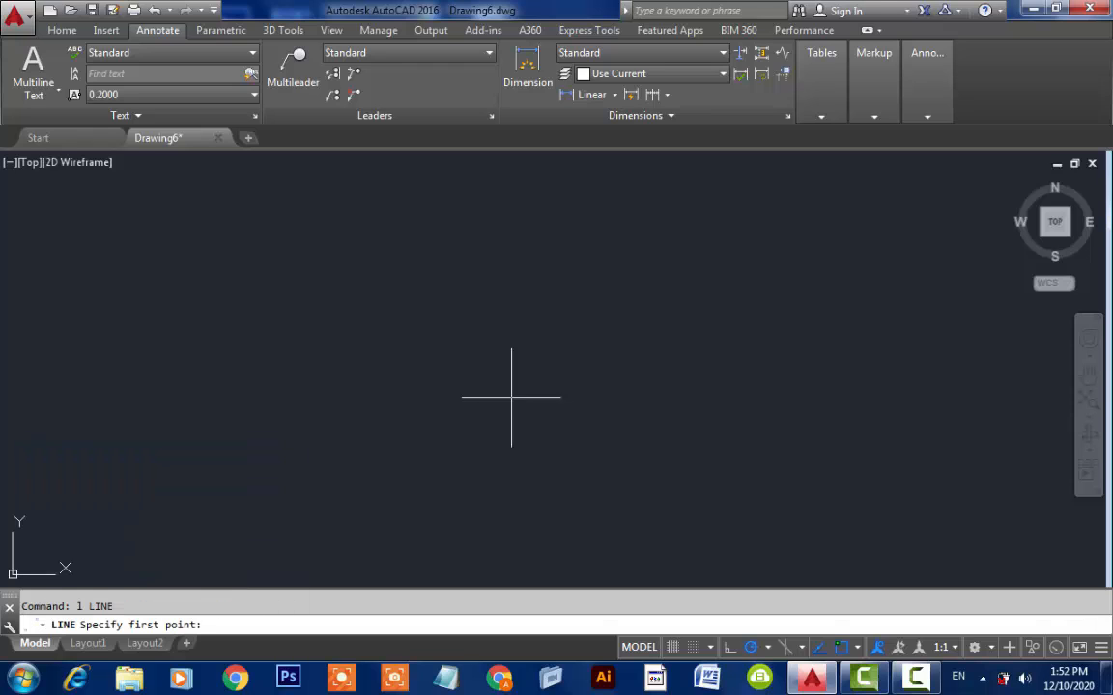
pyautogui.click(495, 403)
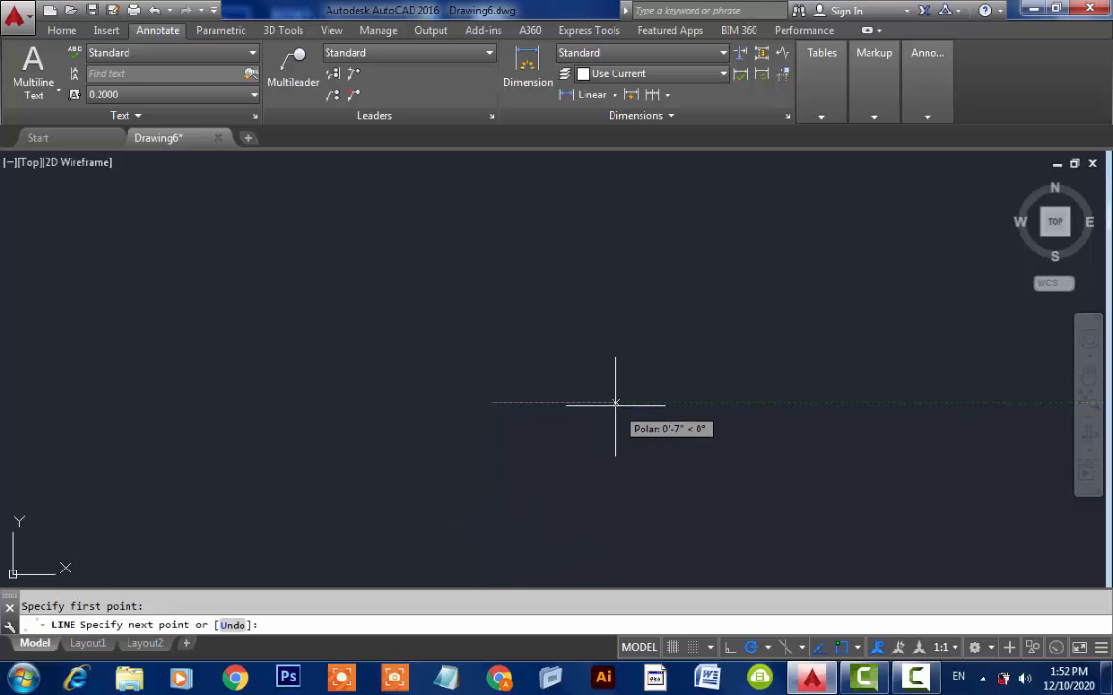
pyautogui.press('Escape')
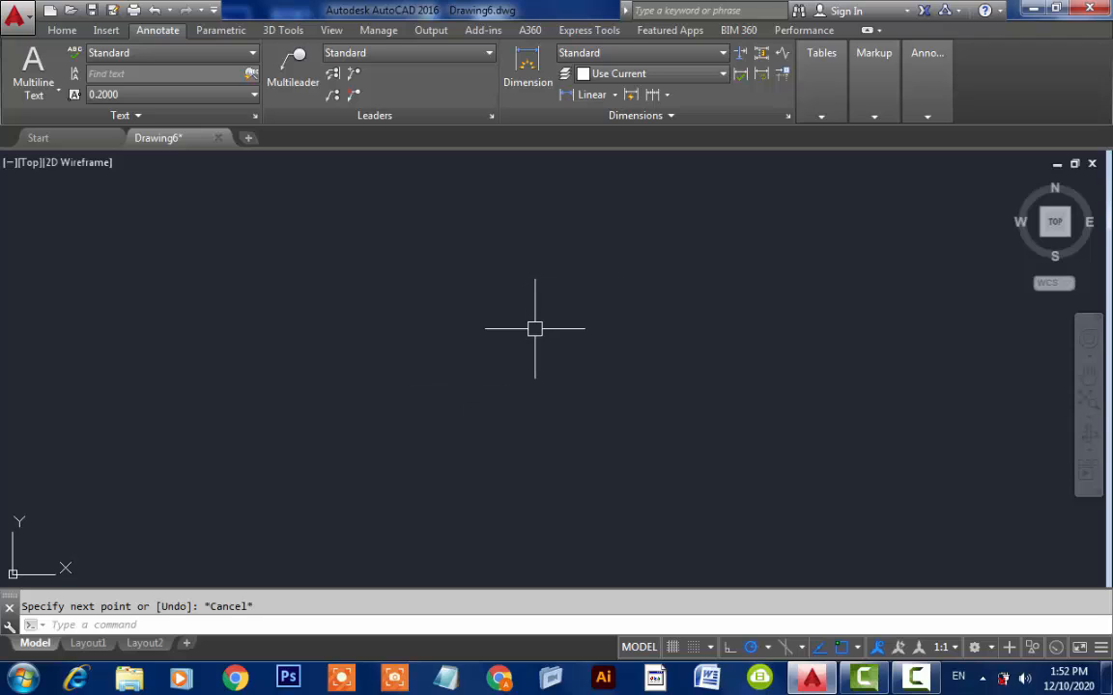
pyautogui.write('os')
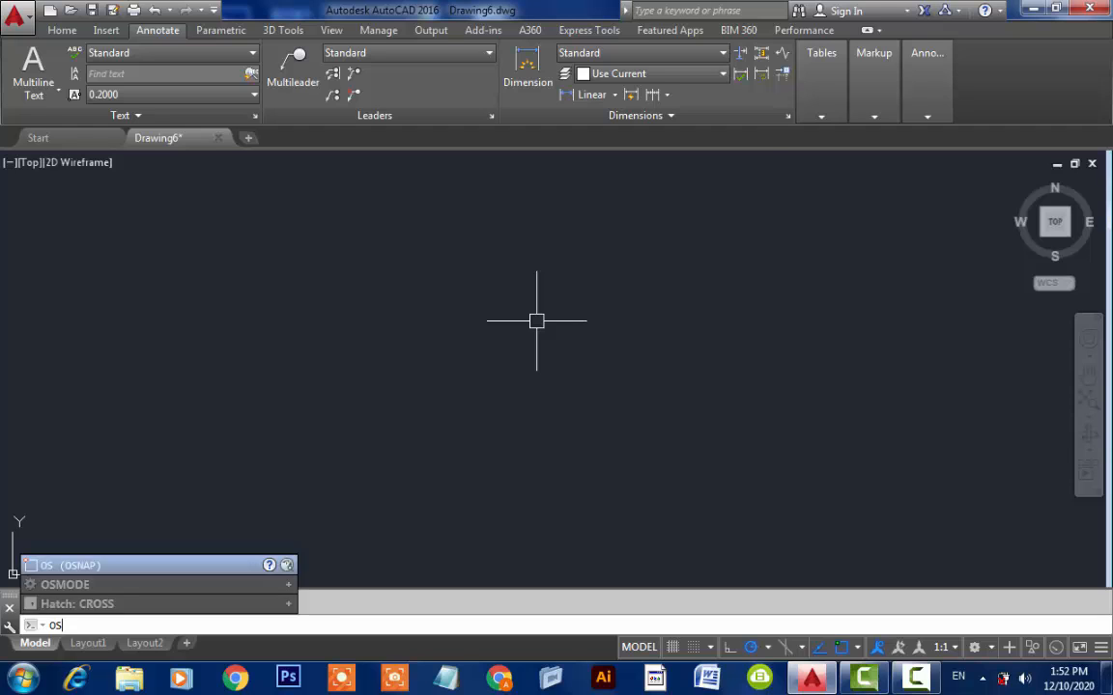
pyautogui.press('Return')
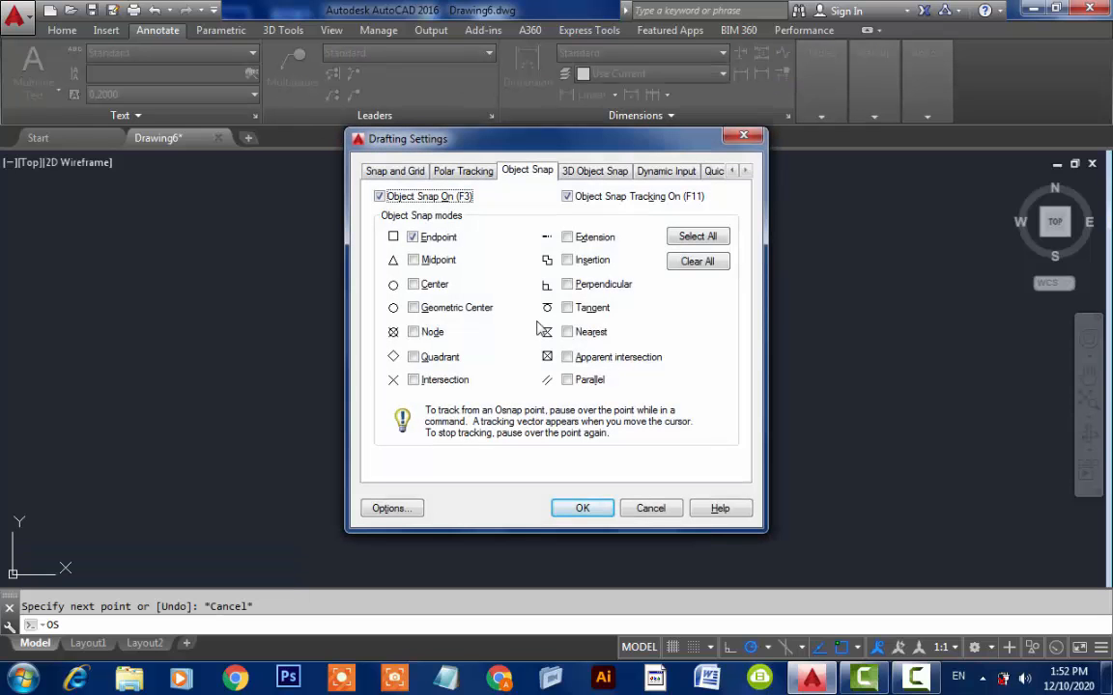
pyautogui.click(639, 511)
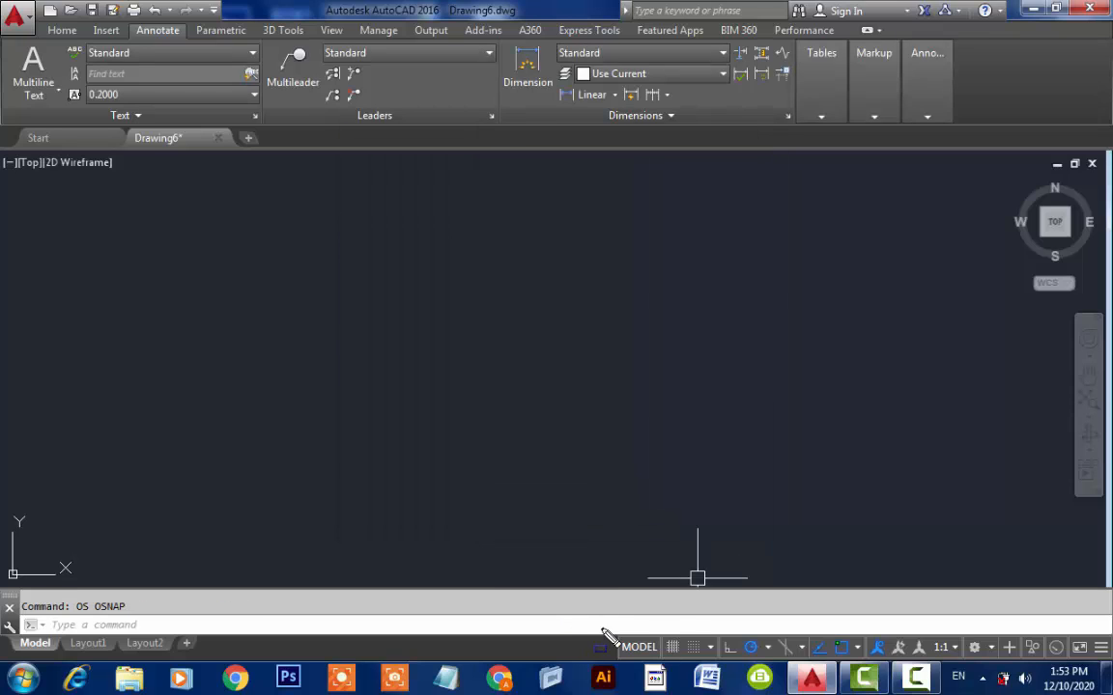
pyautogui.moveTo(604, 633)
pyautogui.mouseDown()
pyautogui.moveTo(636, 651)
pyautogui.moveTo(758, 673)
pyautogui.moveTo(711, 671)
pyautogui.moveTo(726, 672)
pyautogui.moveTo(719, 663)
pyautogui.mouseUp()
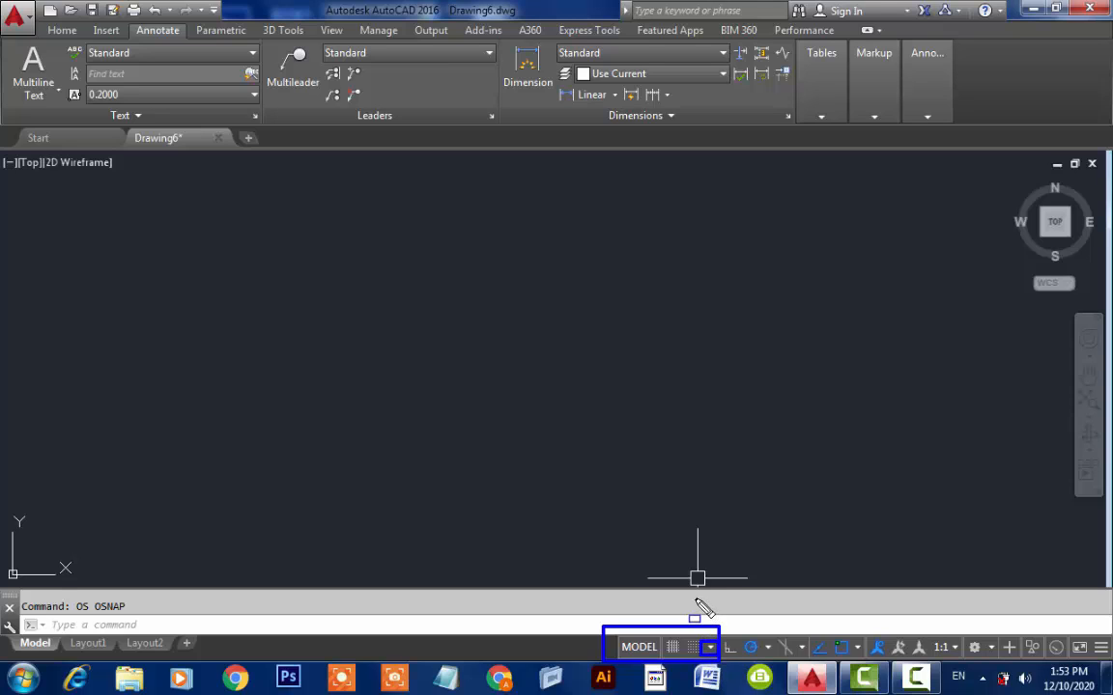
pyautogui.press('Escape')
# Step: Set the polar tracking increment angle to 15 degrees in the drafting settings, keeping polar tracking on
pyautogui.click(712, 649)
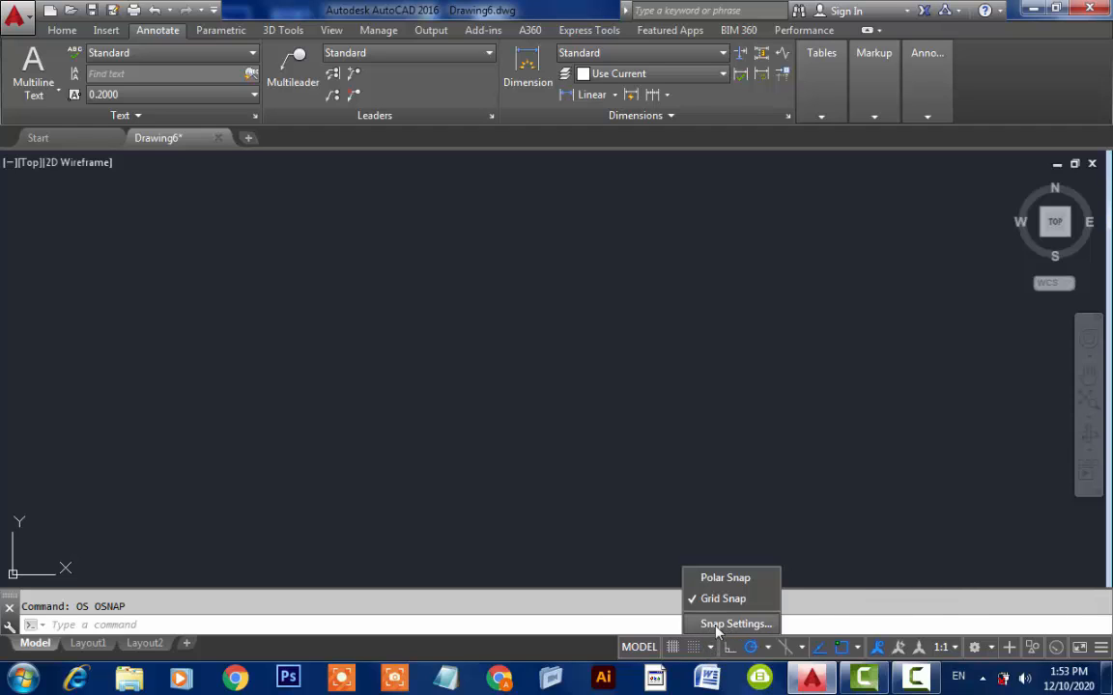
pyautogui.click(697, 630)
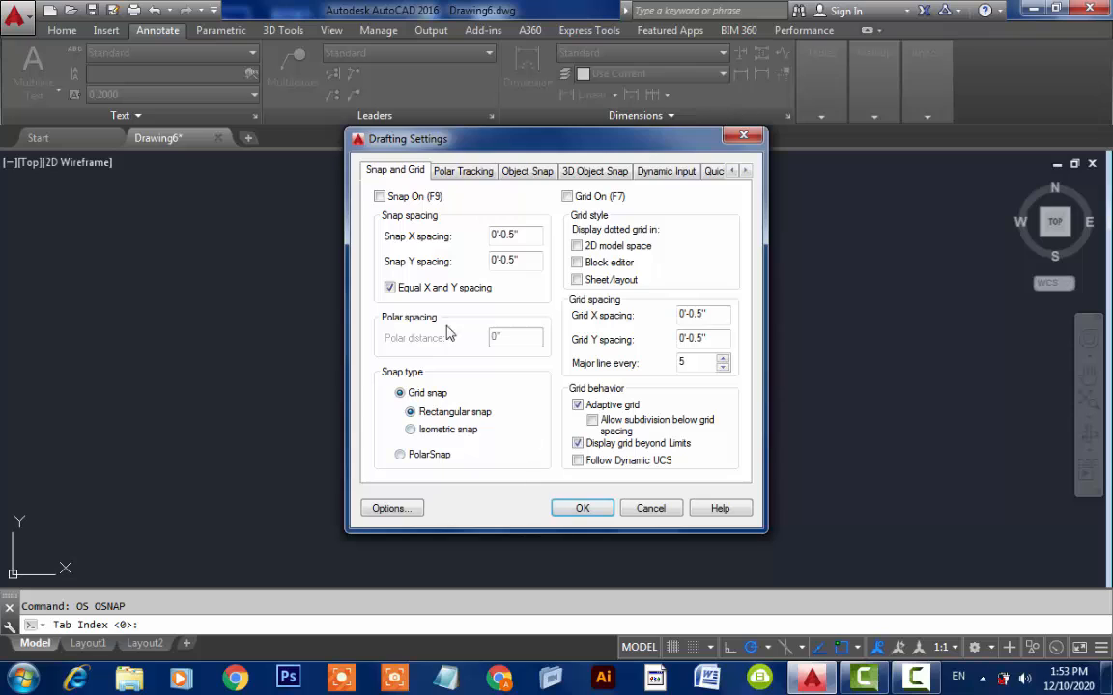
pyautogui.click(460, 175)
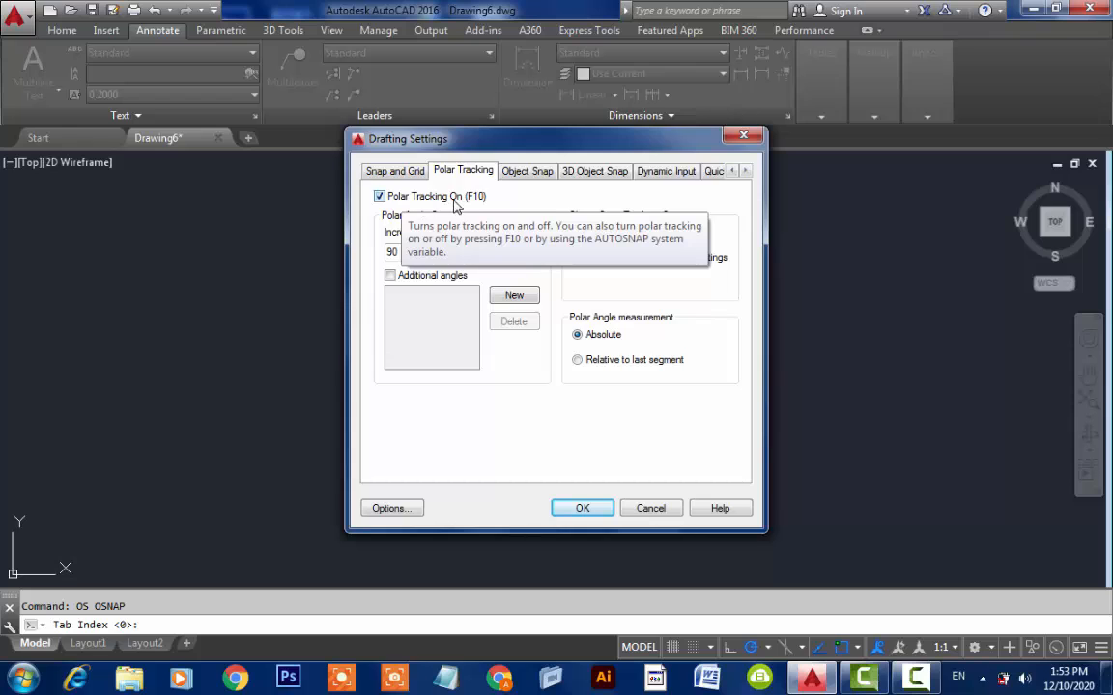
pyautogui.click(380, 197)
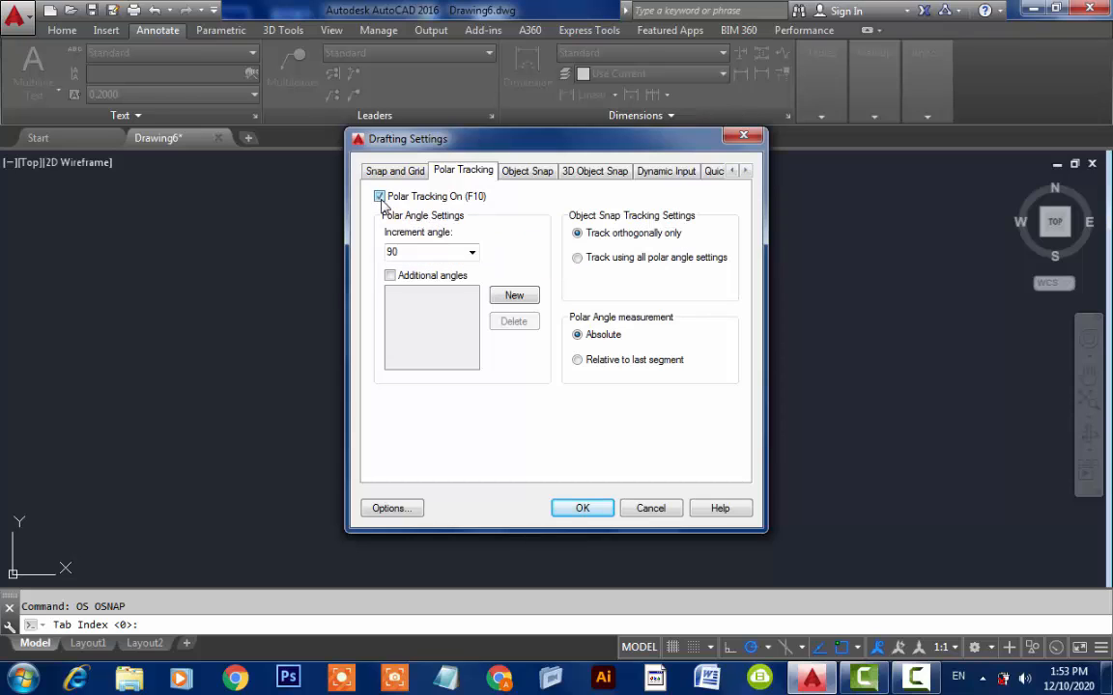
pyautogui.click(380, 197)
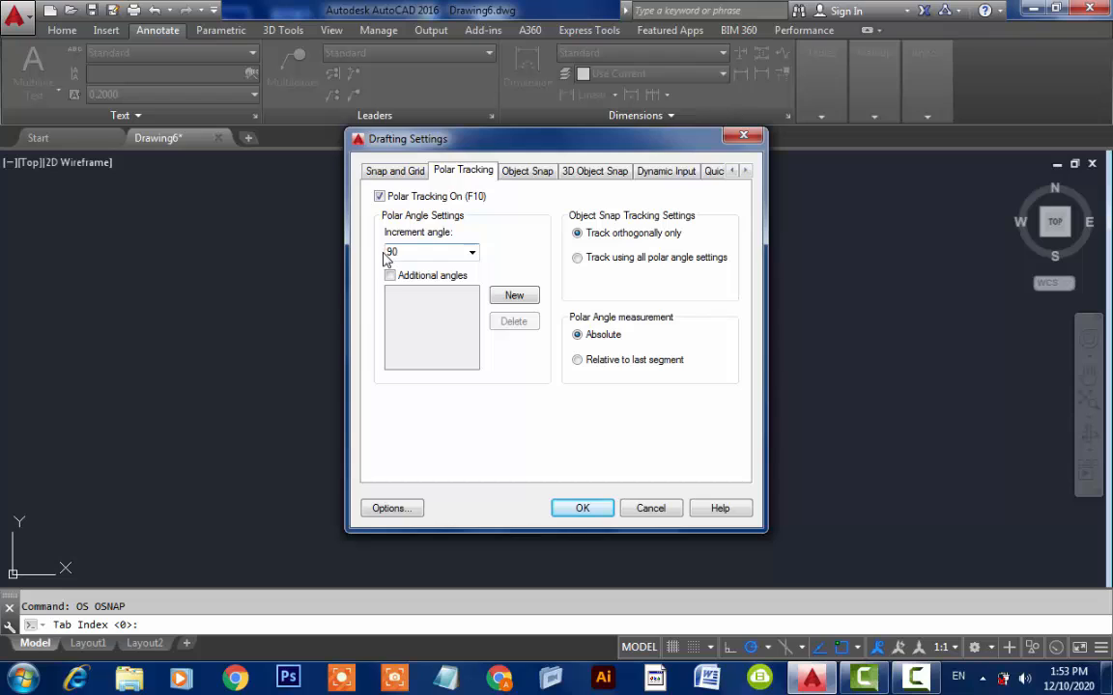
pyautogui.click(472, 254)
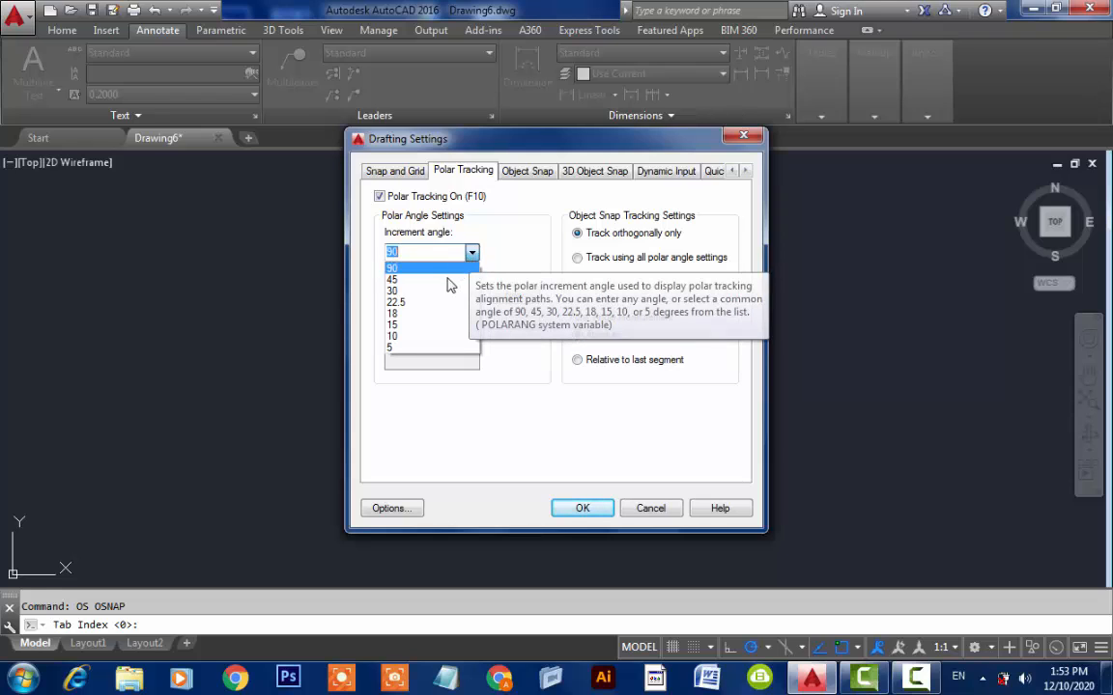
pyautogui.click(402, 326)
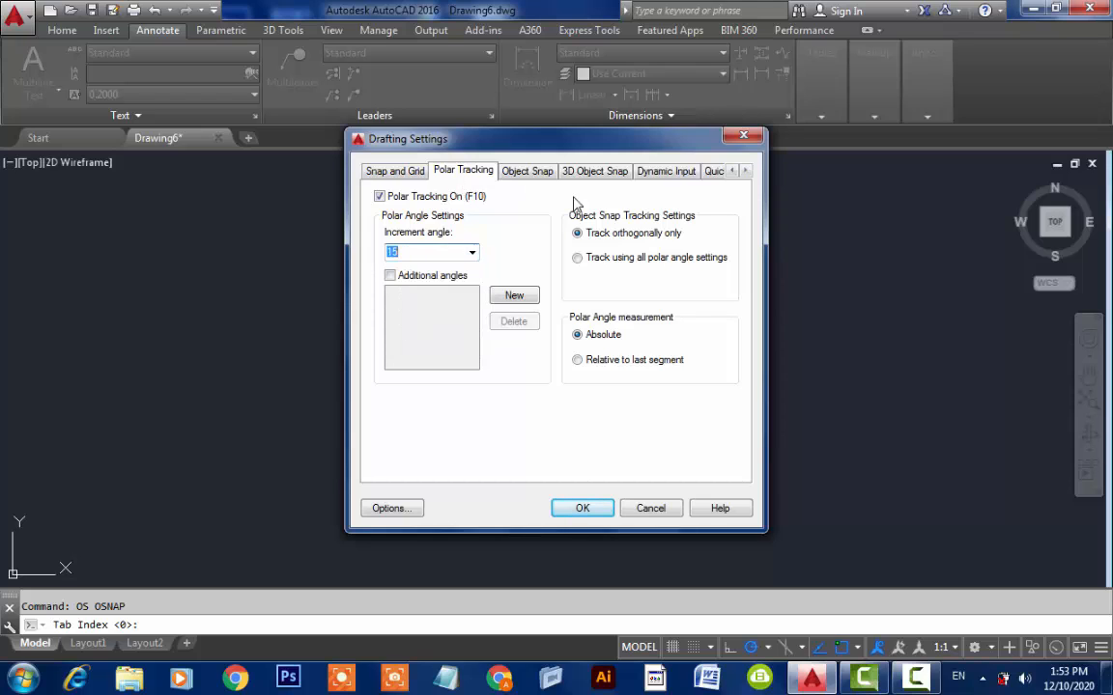
pyautogui.click(583, 508)
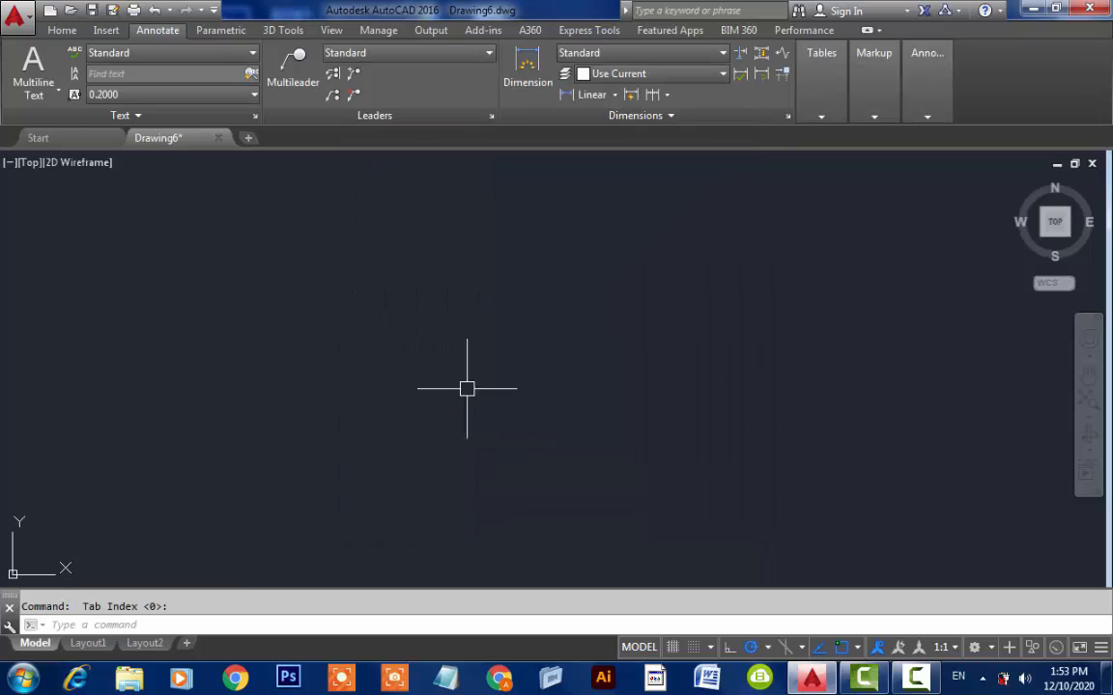
# Step: Draw a 2' line at 30 degrees in the empty drawing area, using polar tracking
pyautogui.write('l')
pyautogui.press('Return')
pyautogui.click(490, 375)
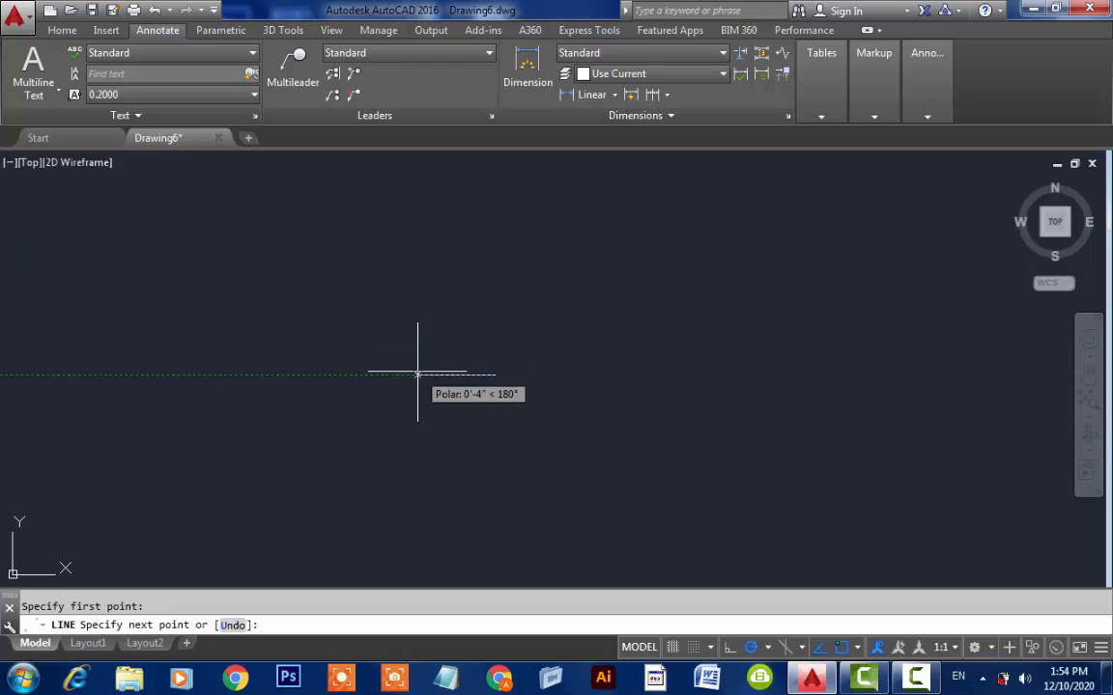
pyautogui.scroll(2, 419, 375)
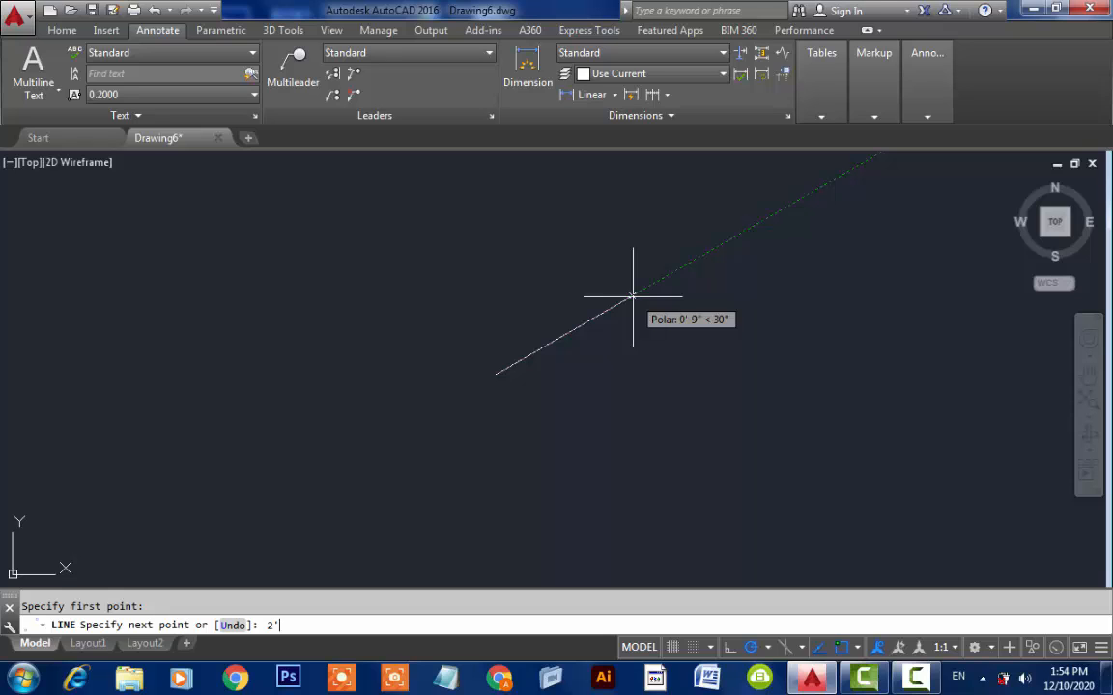
pyautogui.press('Return')
pyautogui.press('Return')
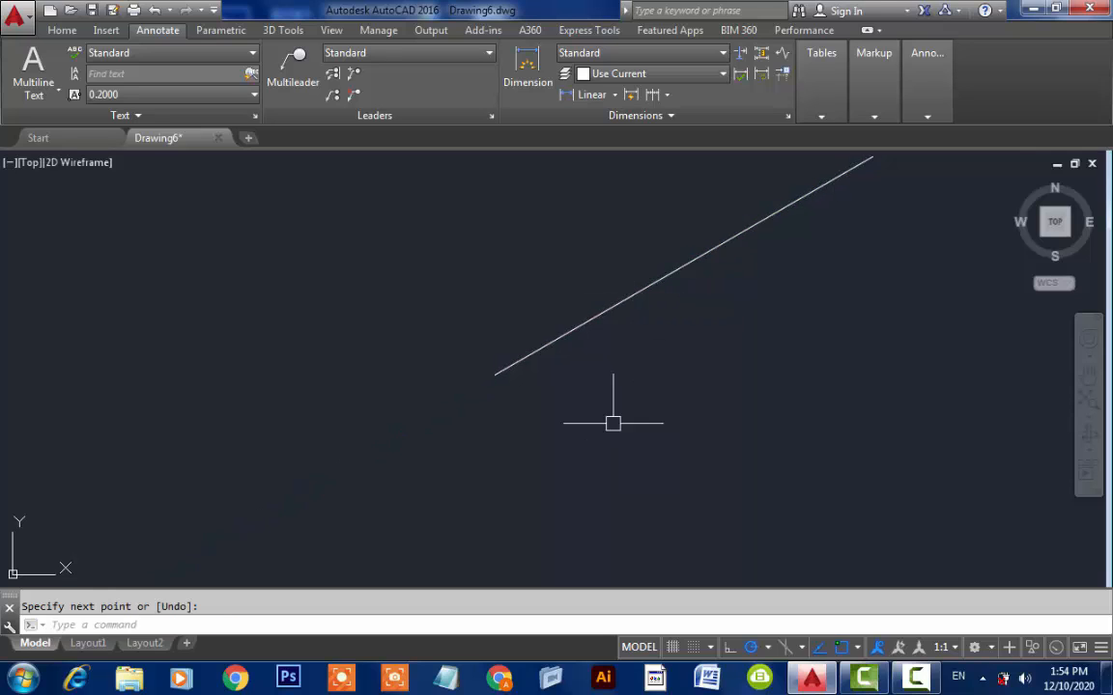
# Step: Draw a horizontal line from the sloped line's lower endpoint, ending roughly below its upper end
pyautogui.scroll(-4, 612, 423)
pyautogui.scroll(4, 633, 392)
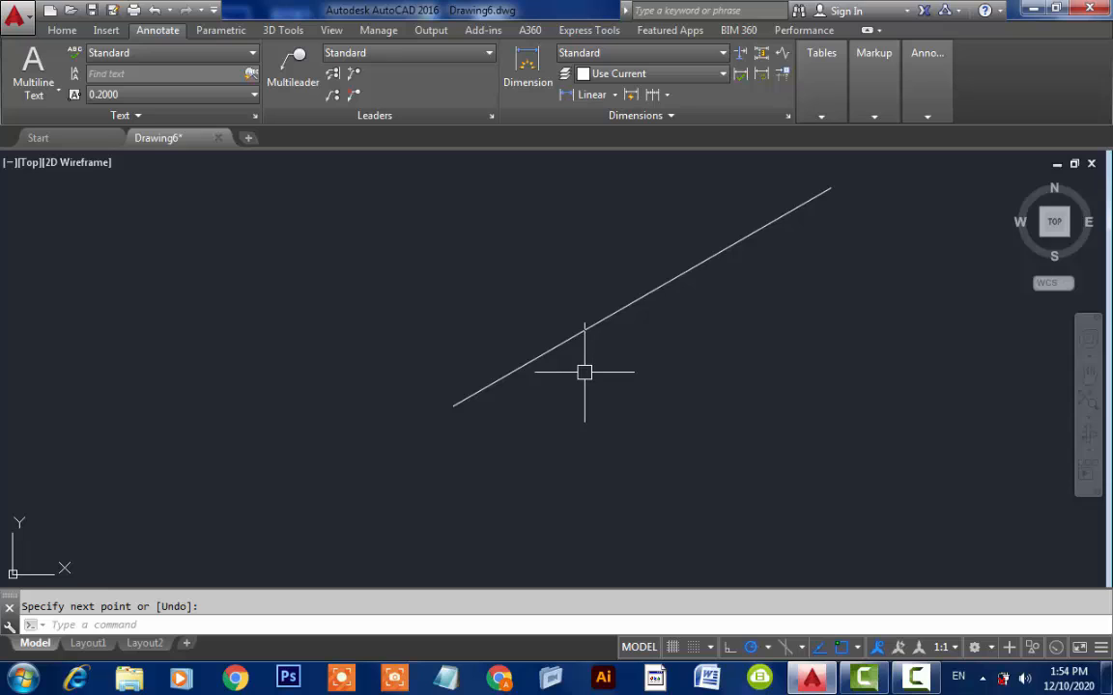
pyautogui.scroll(-2, 585, 372)
pyautogui.write('l')
pyautogui.press('Return')
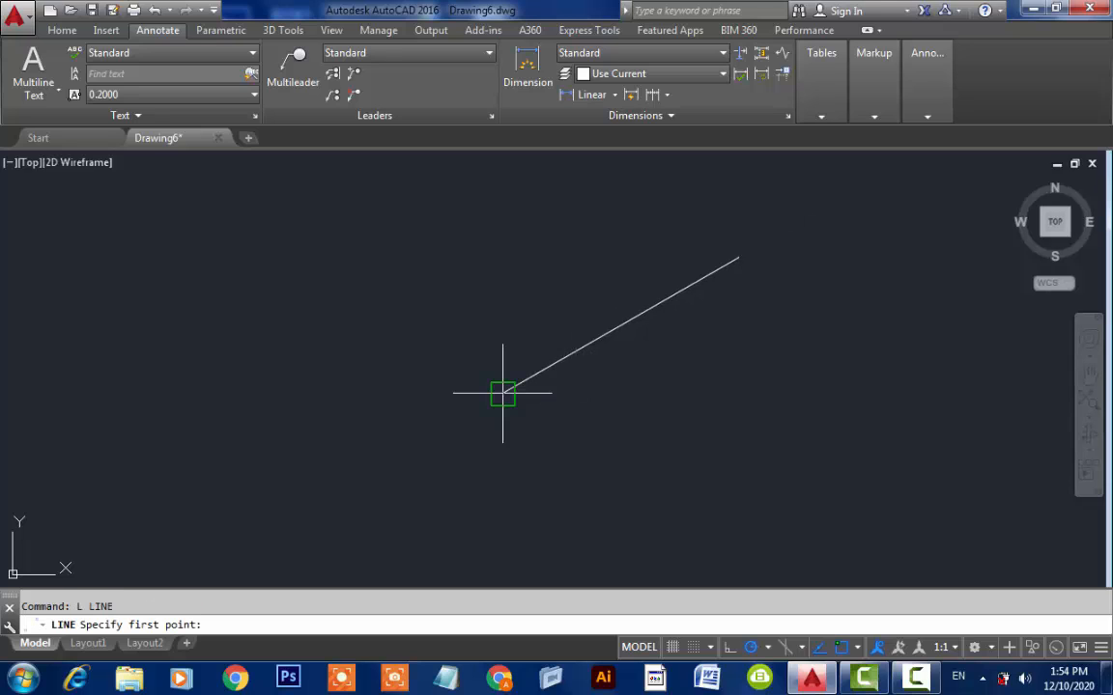
pyautogui.click(502, 394)
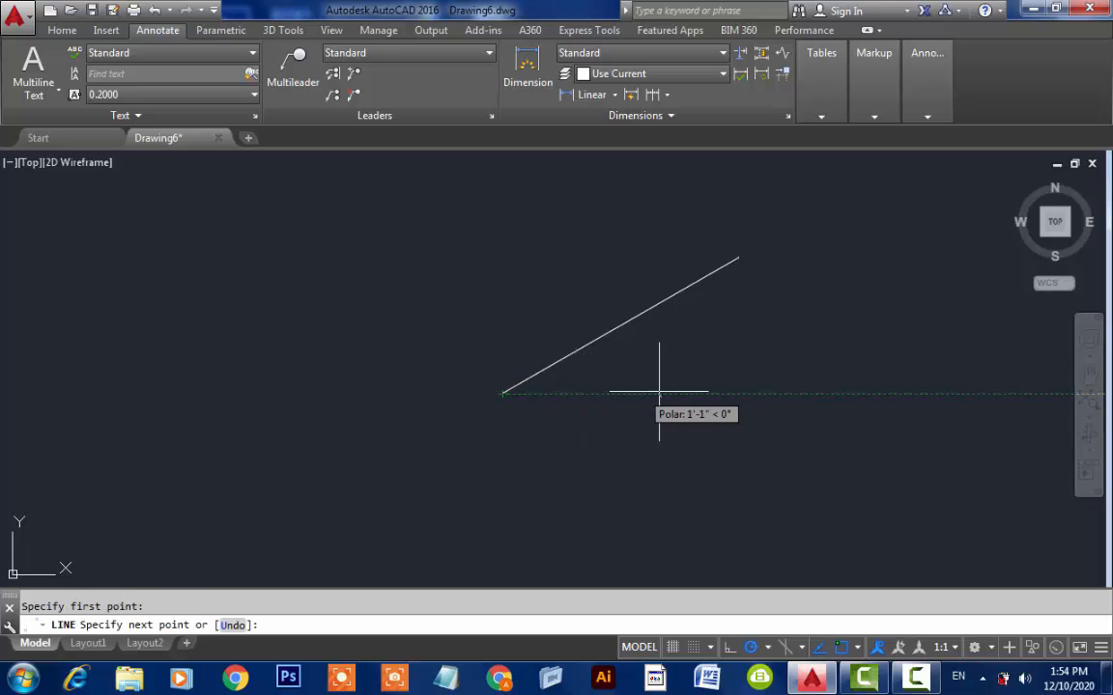
pyautogui.click(732, 392)
# Step: Add an angular dimension between the horizontal line and the sloped line
pyautogui.click(62, 30)
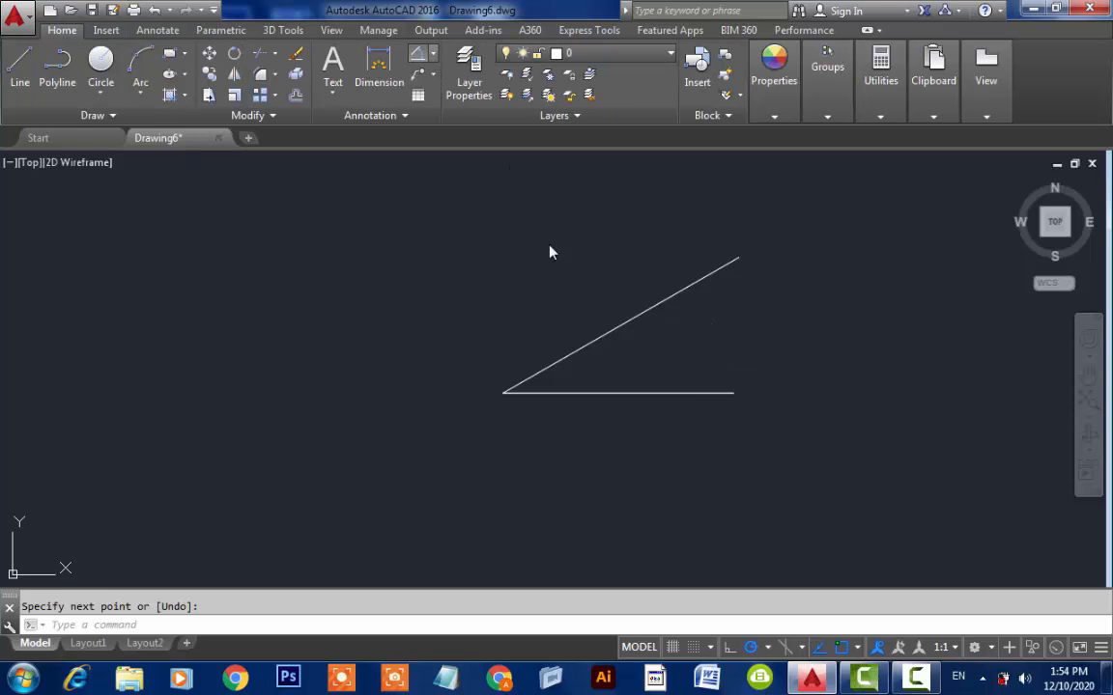
pyautogui.click(601, 390)
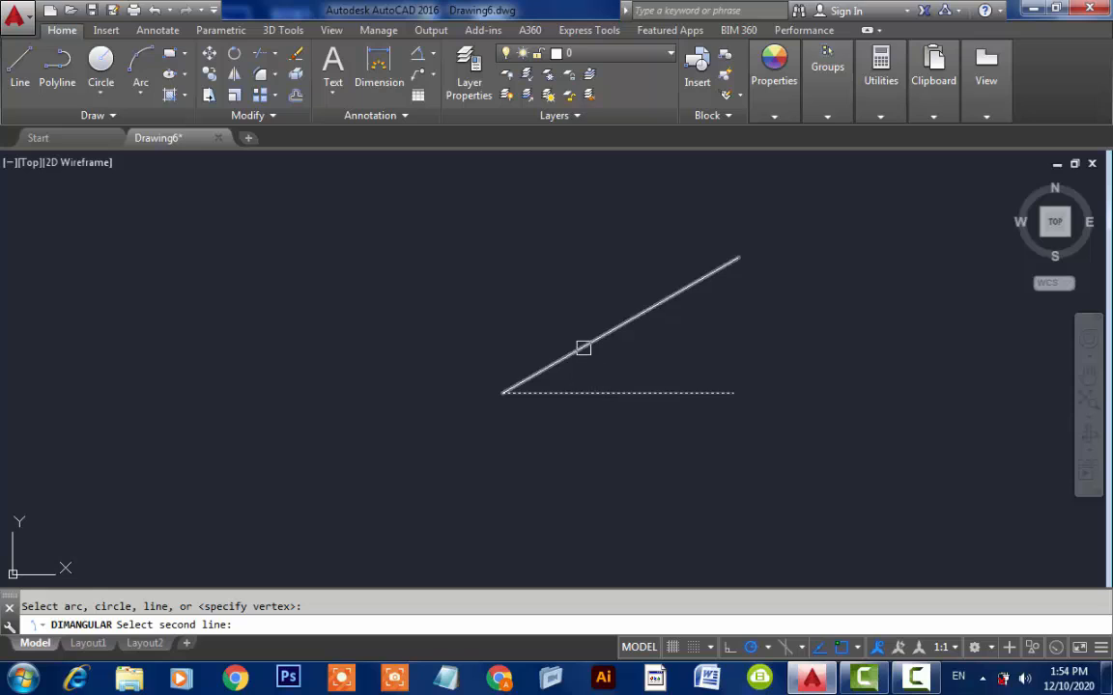
pyautogui.click(589, 346)
pyautogui.click(717, 330)
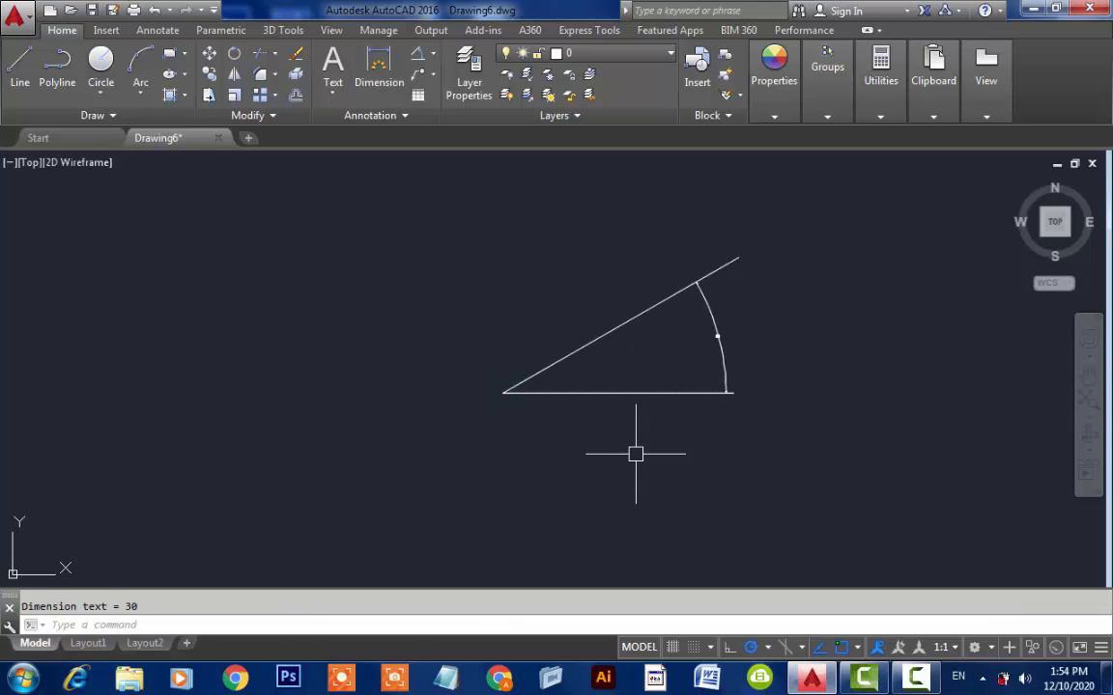
# Step: Set the overall dimension scale (DIMSCALE) to 6"
pyautogui.write('dim')
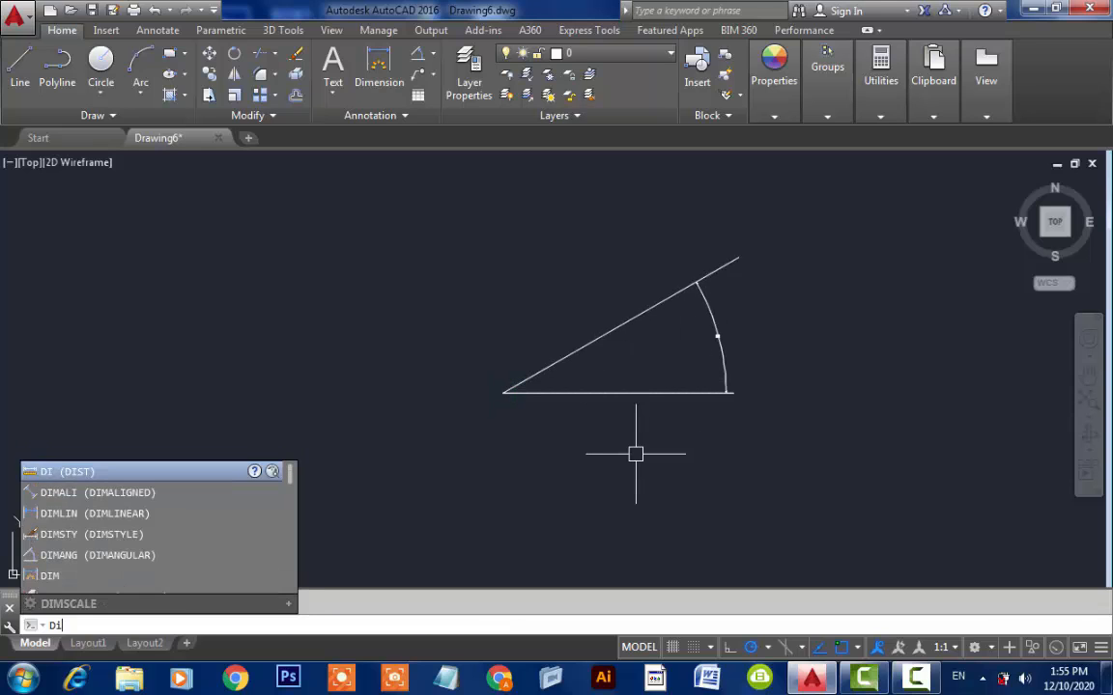
pyautogui.write('sca')
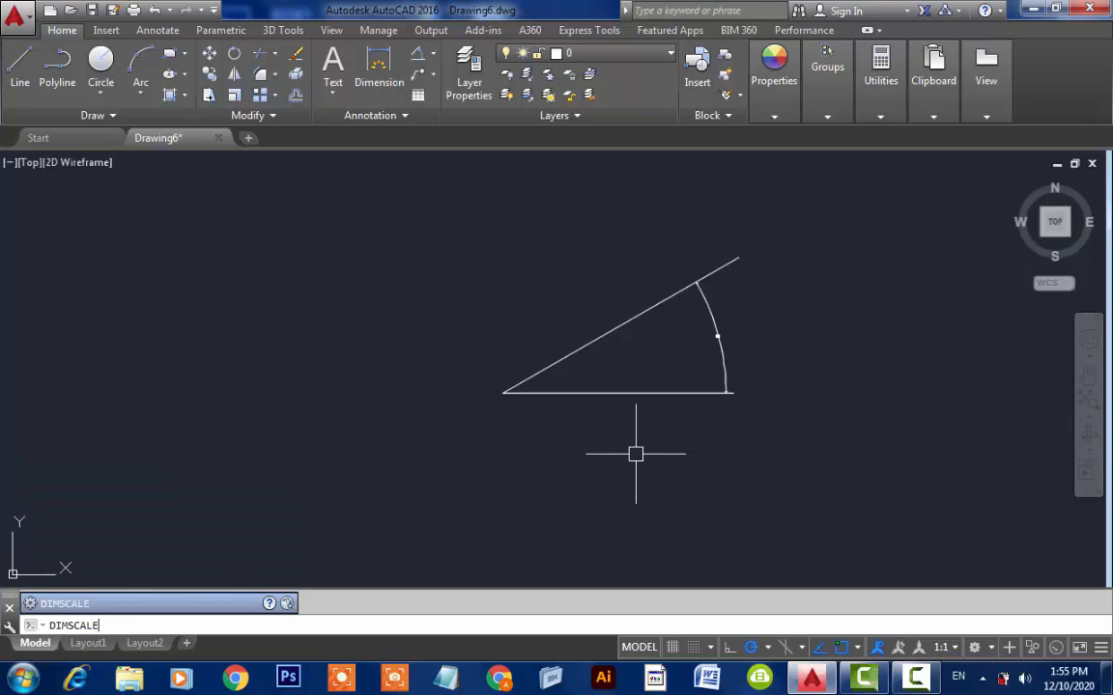
pyautogui.write('le')
pyautogui.press('Return')
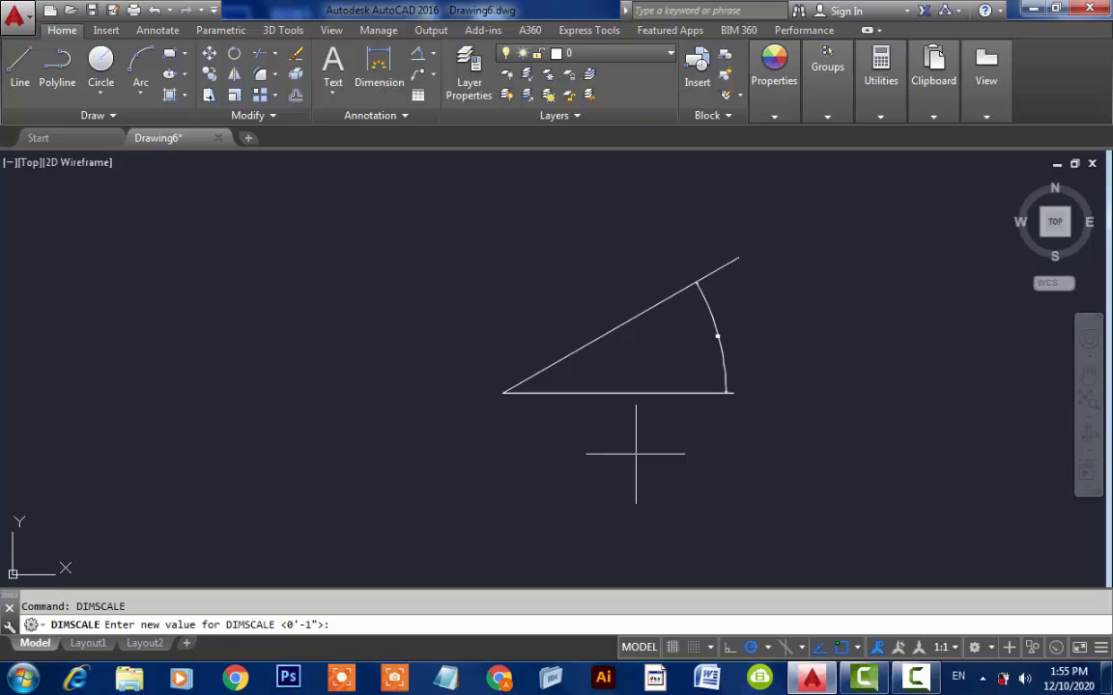
pyautogui.write('6"')
pyautogui.press('Return')
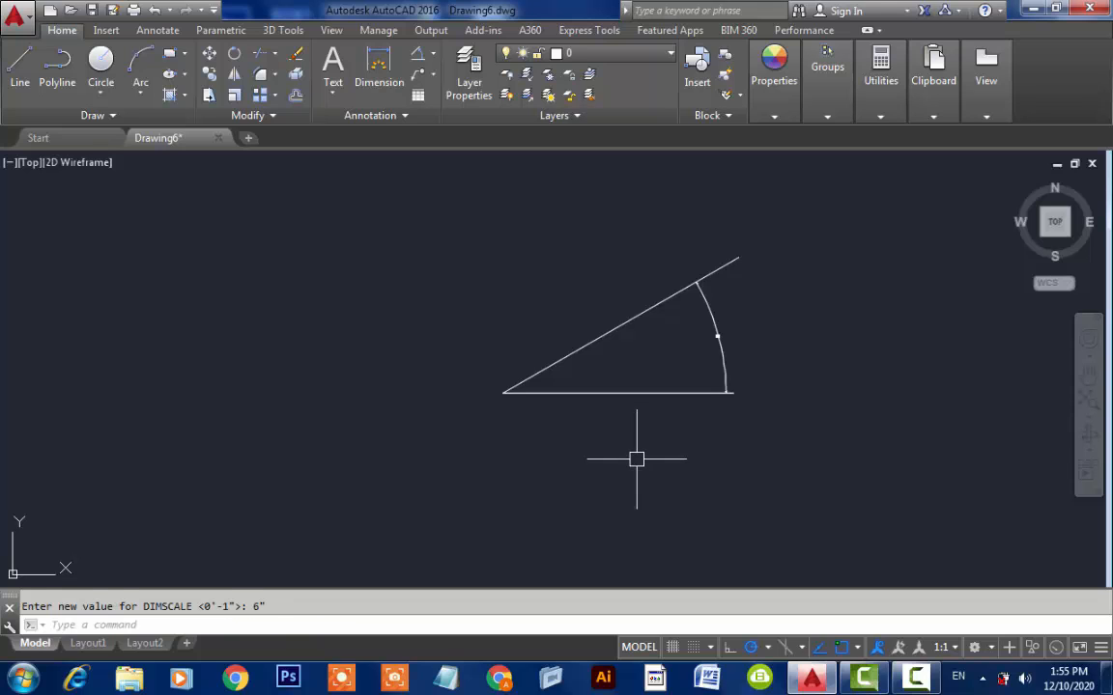
# Step: Update the angular dimension so that it uses the current dimension style settings
pyautogui.click(157, 30)
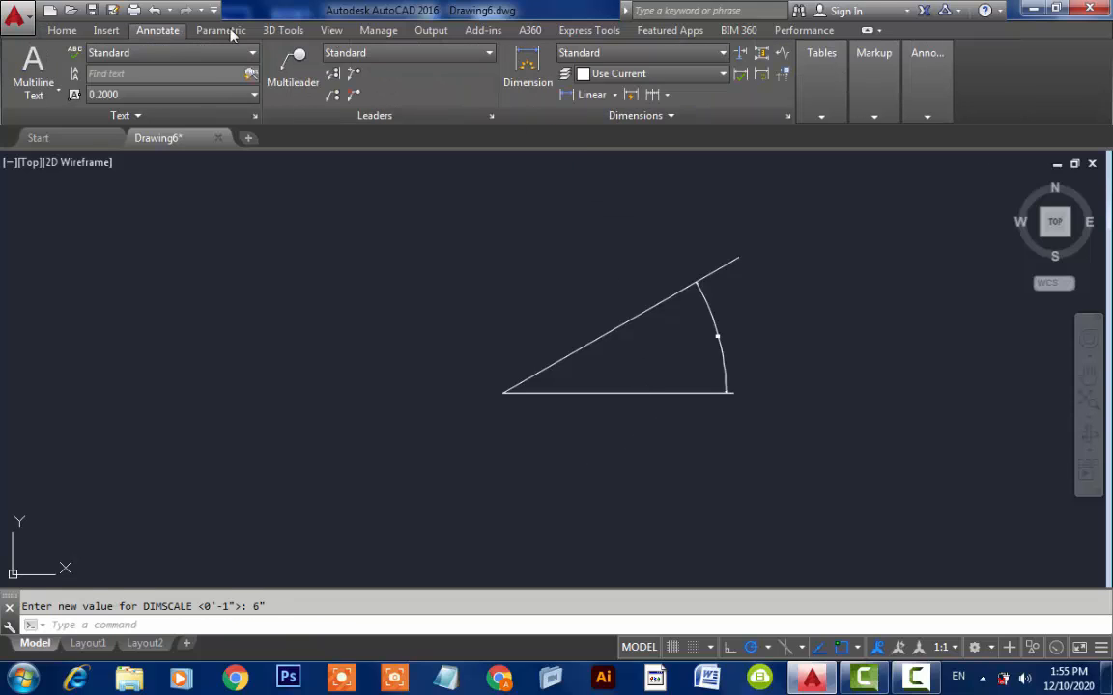
pyautogui.click(782, 53)
pyautogui.click(770, 299)
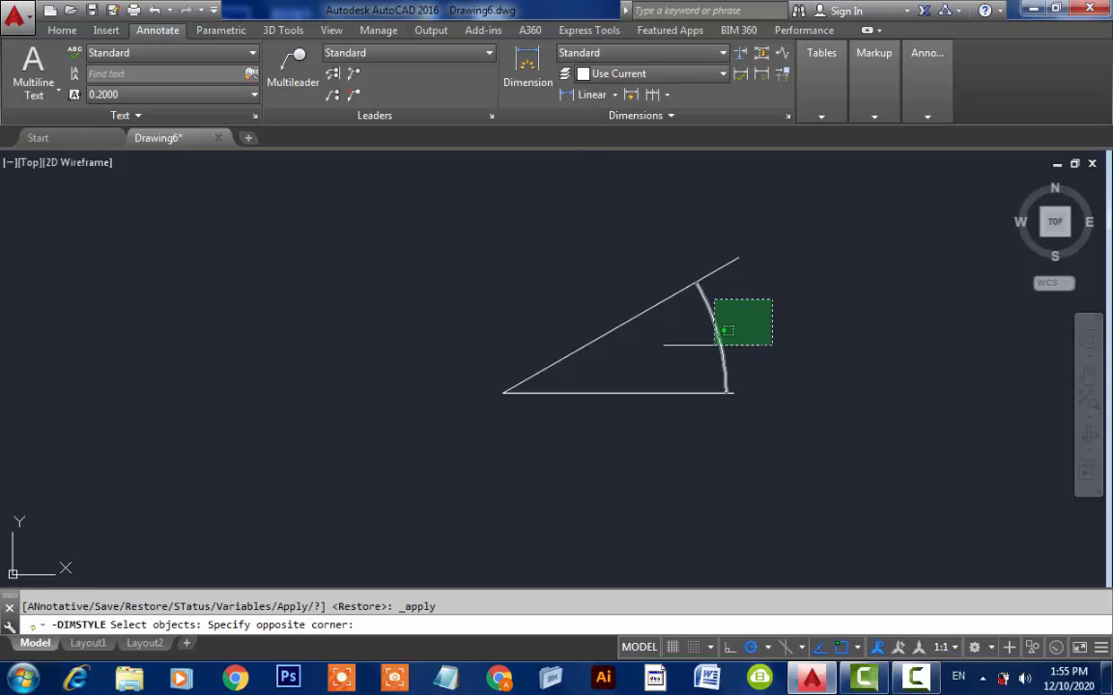
pyautogui.click(715, 343)
pyautogui.press('Return')
pyautogui.scroll(4, 761, 335)
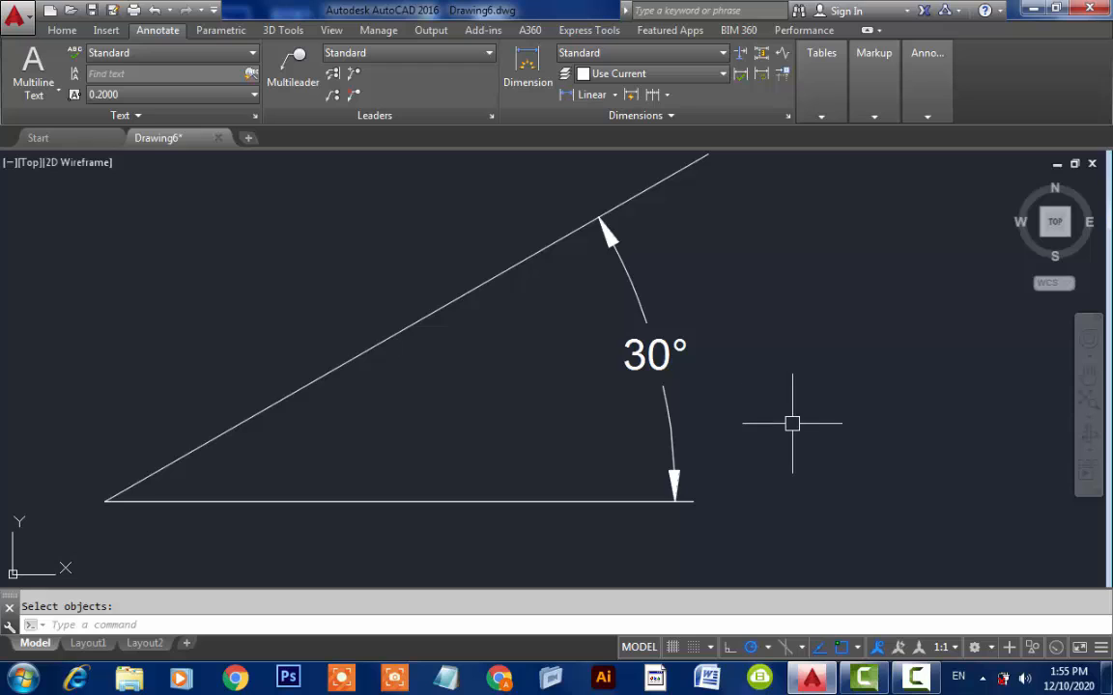
pyautogui.scroll(-2, 794, 414)
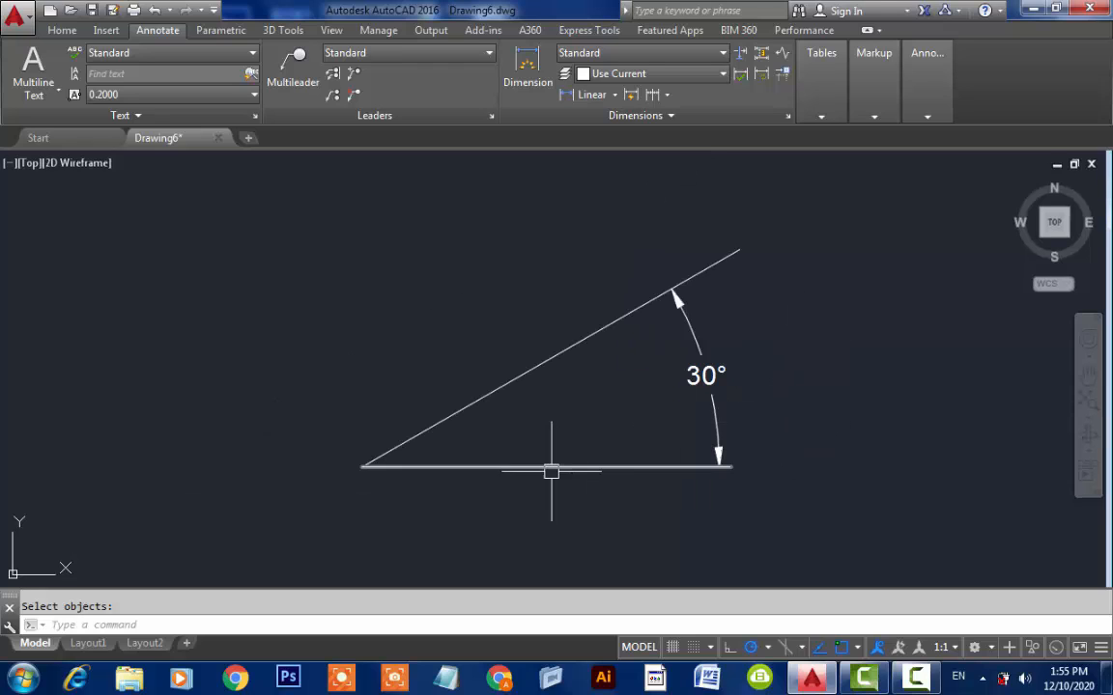
# Step: Draw a 2' line at 75 degrees from the shared corner of the two lines, using polar tracking
pyautogui.write('l')
pyautogui.press('Return')
pyautogui.click(363, 467)
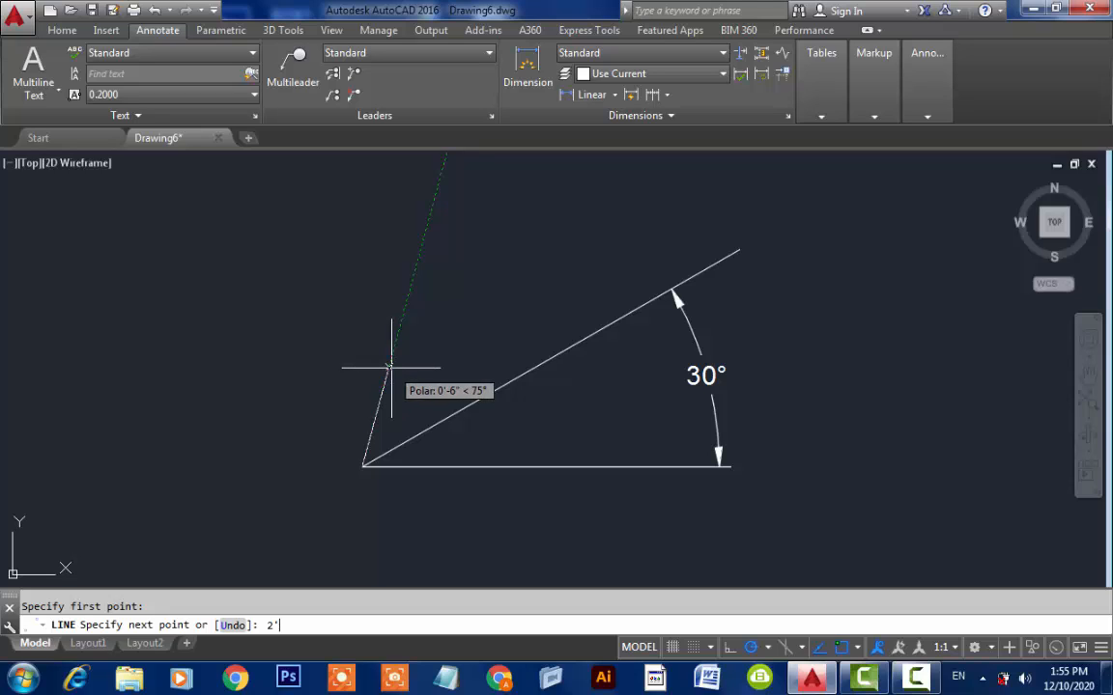
pyautogui.press('Return')
pyautogui.press('Return')
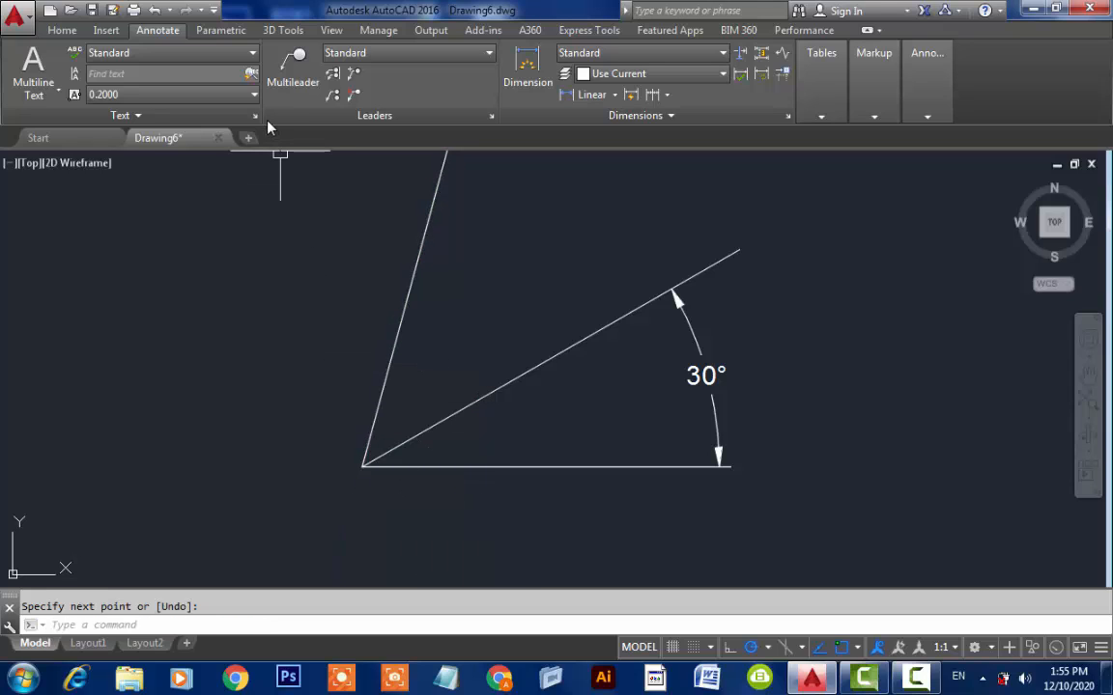
# Step: Add an angular dimension between the horizontal line and the steep line, placed outside the existing one
pyautogui.click(60, 30)
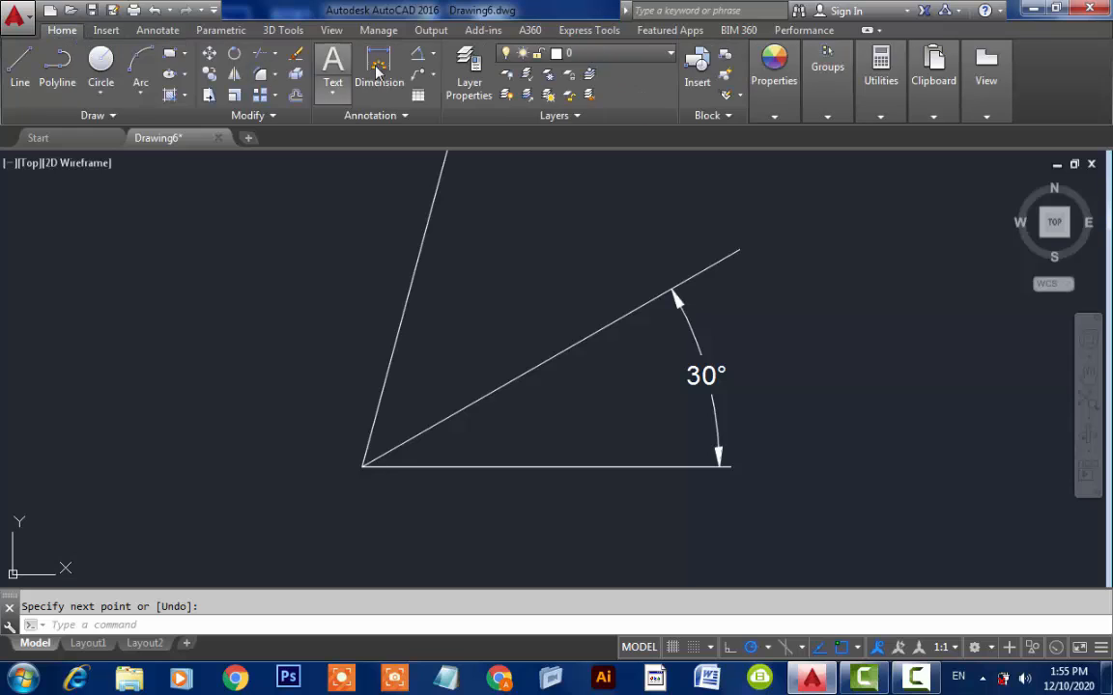
pyautogui.click(417, 57)
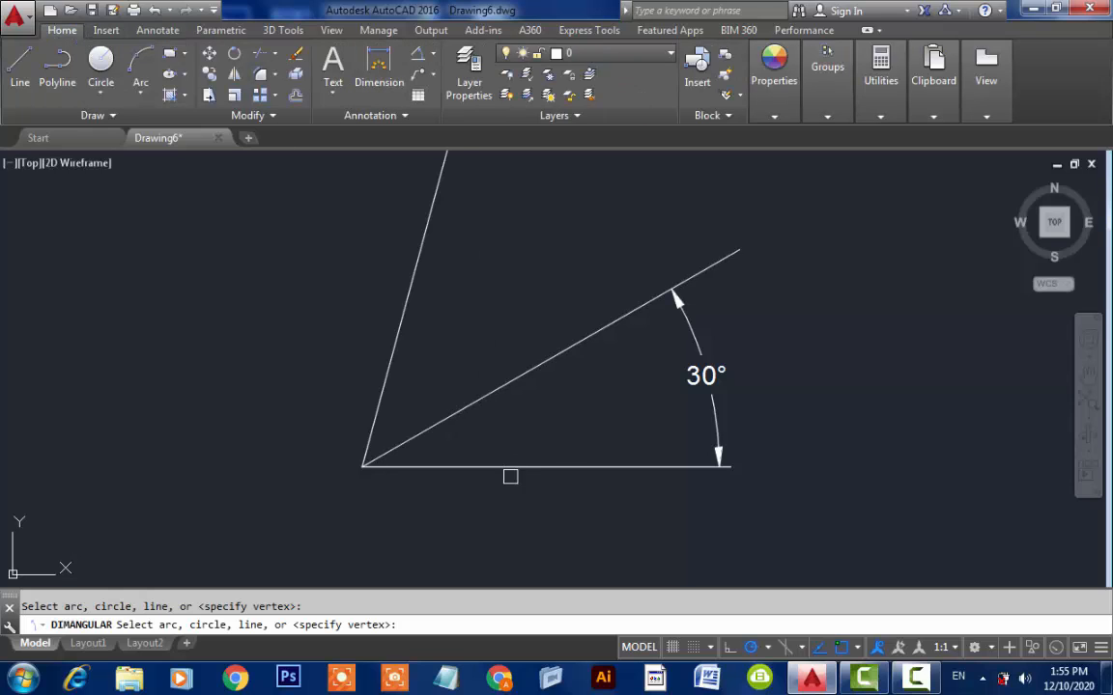
pyautogui.click(500, 466)
pyautogui.click(385, 386)
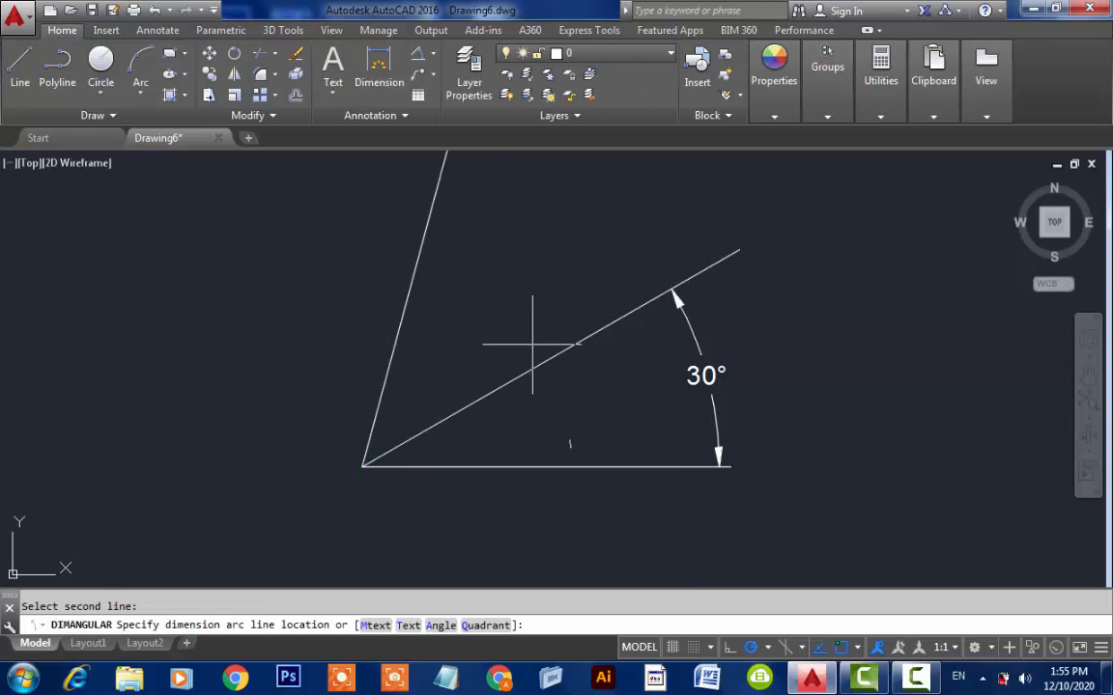
pyautogui.click(768, 257)
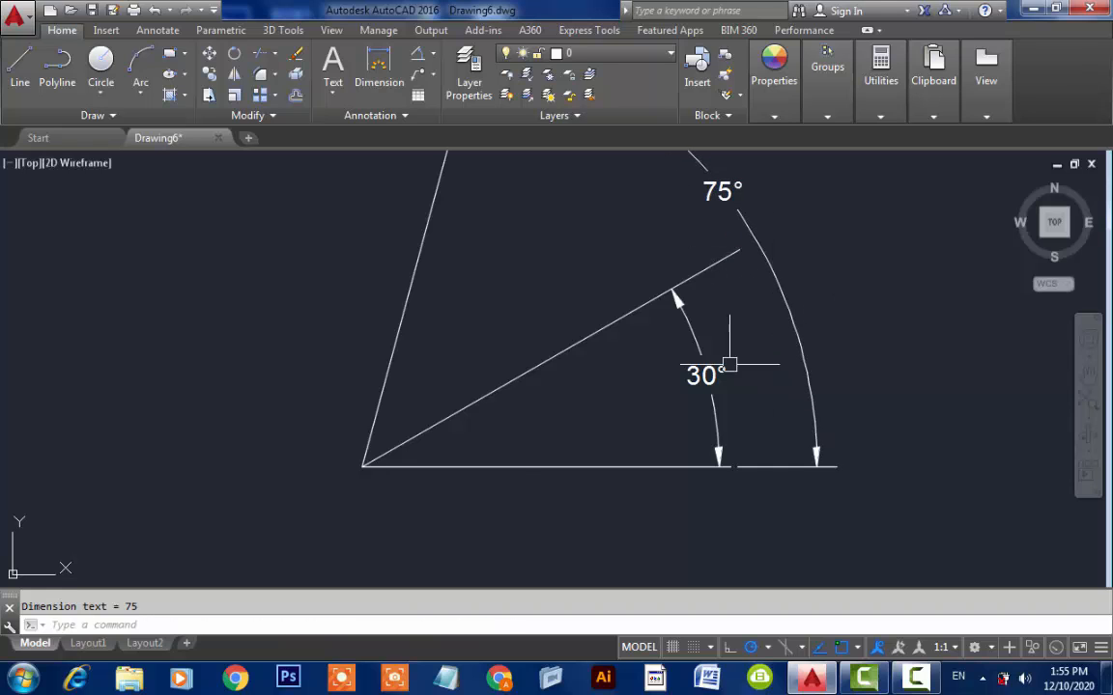
# Step: Erase all three lines and both angular dimensions
pyautogui.write('p')
pyautogui.press('Return')
pyautogui.moveTo(568, 347); pyautogui.dragTo(588, 439)
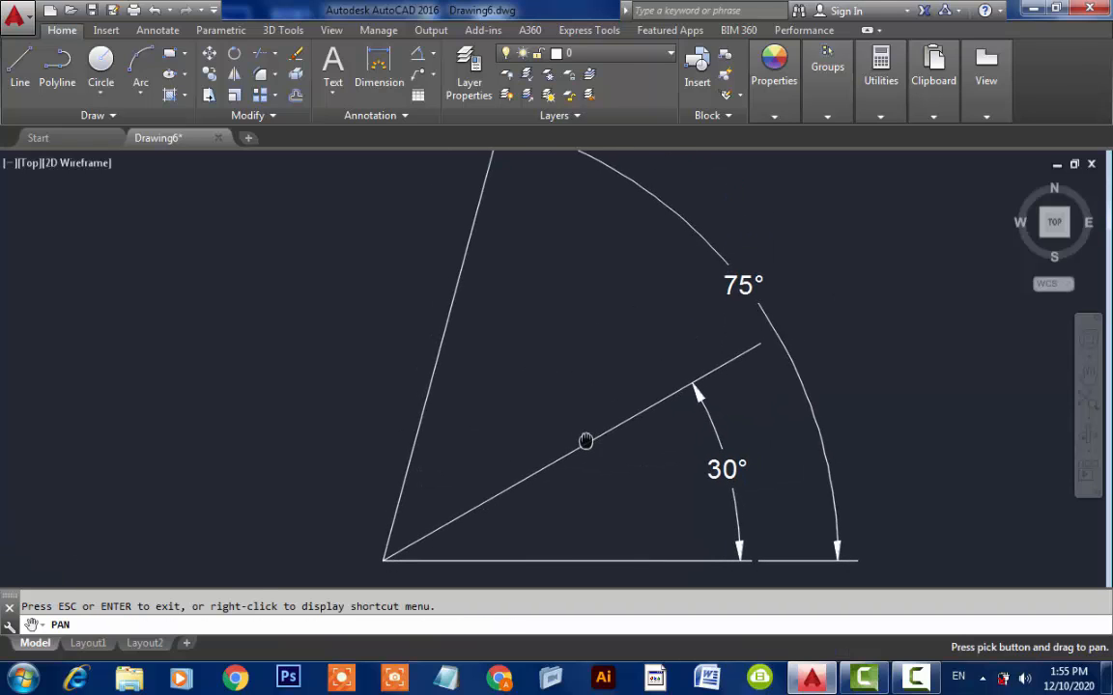
pyautogui.press('Escape')
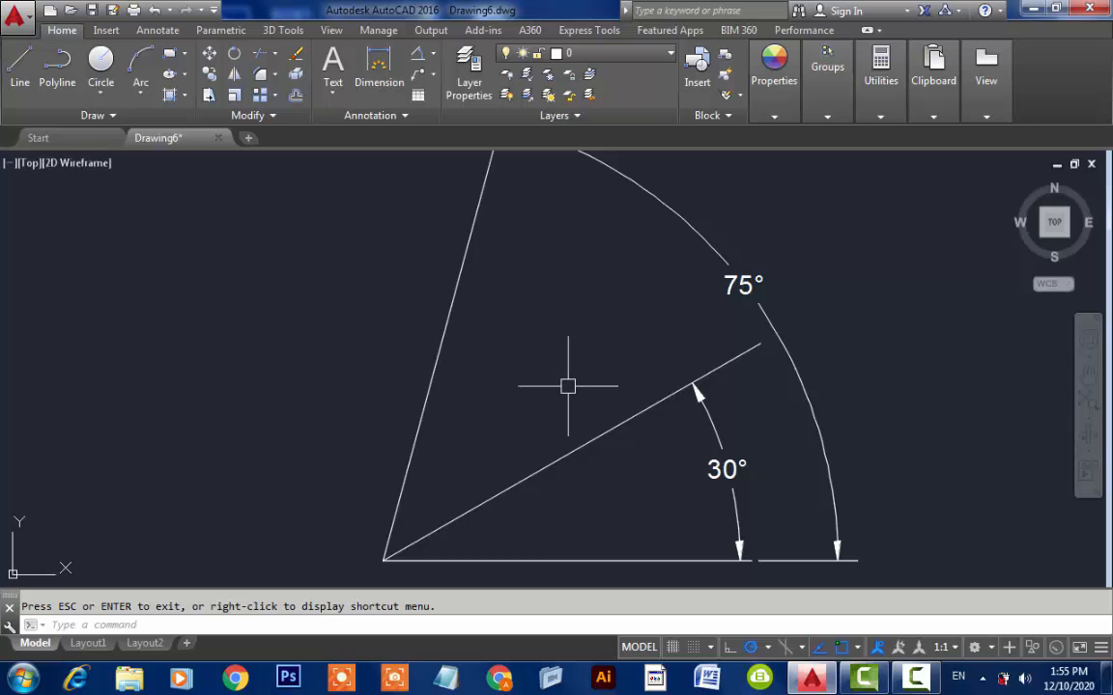
pyautogui.scroll(-2, 568, 384)
pyautogui.scroll(2, 568, 383)
pyautogui.scroll(-2, 567, 382)
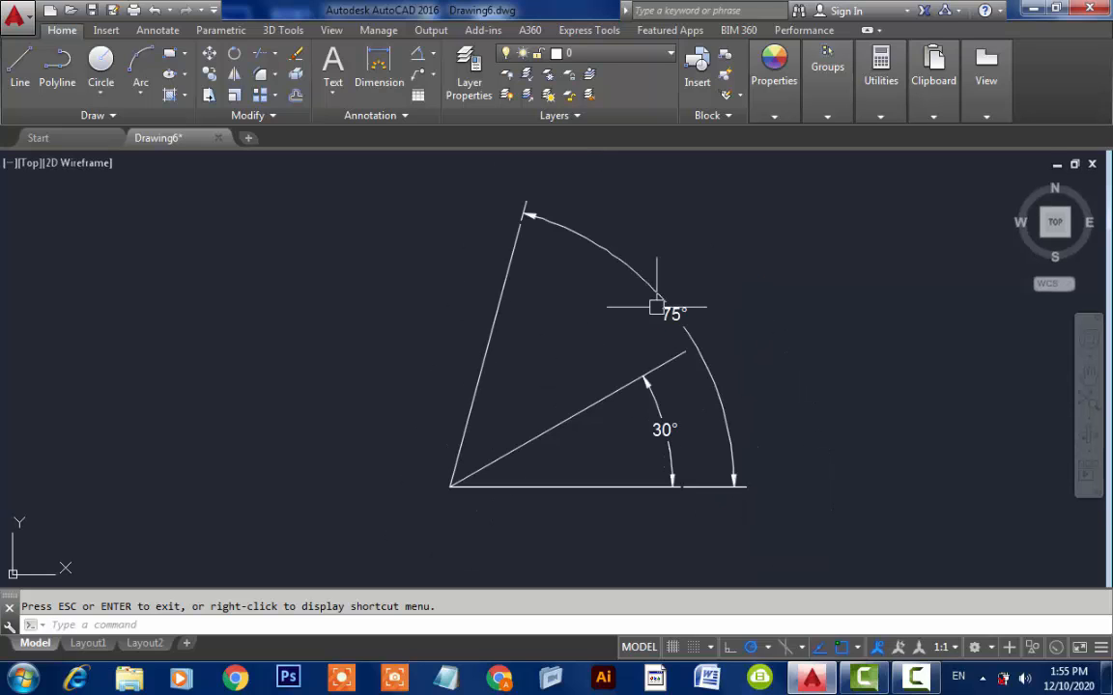
pyautogui.click(723, 253)
pyautogui.click(427, 497)
pyautogui.write('e')
pyautogui.press('Return')
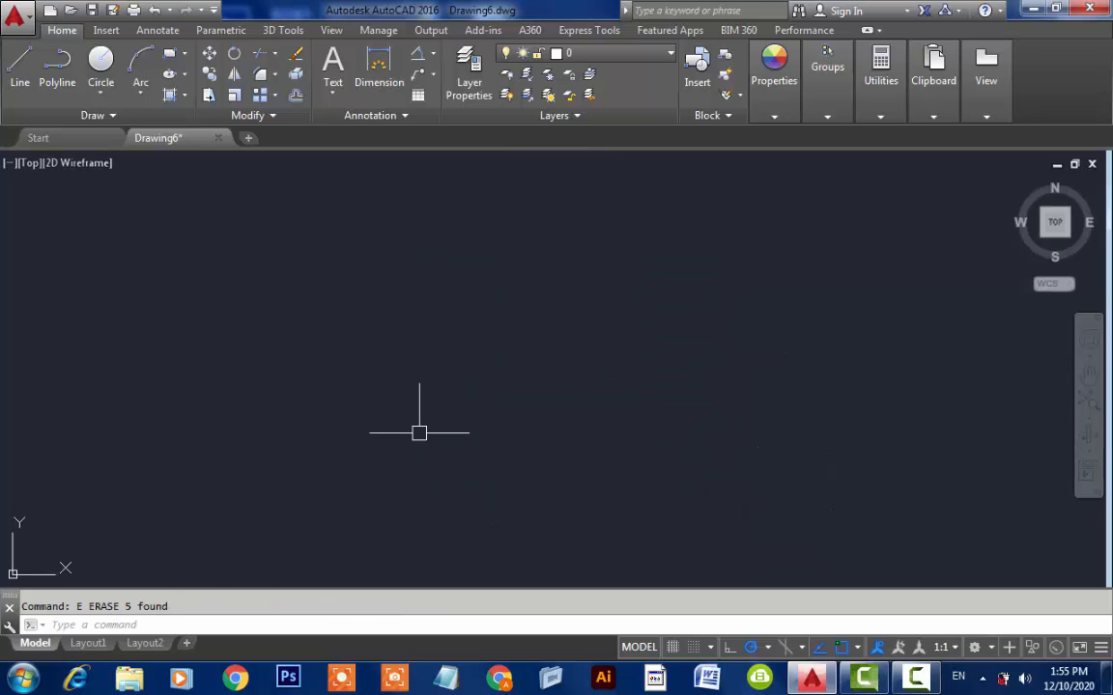
# Step: Set the polar tracking increment angle to 90 degrees in the drafting settings
pyautogui.write('os')
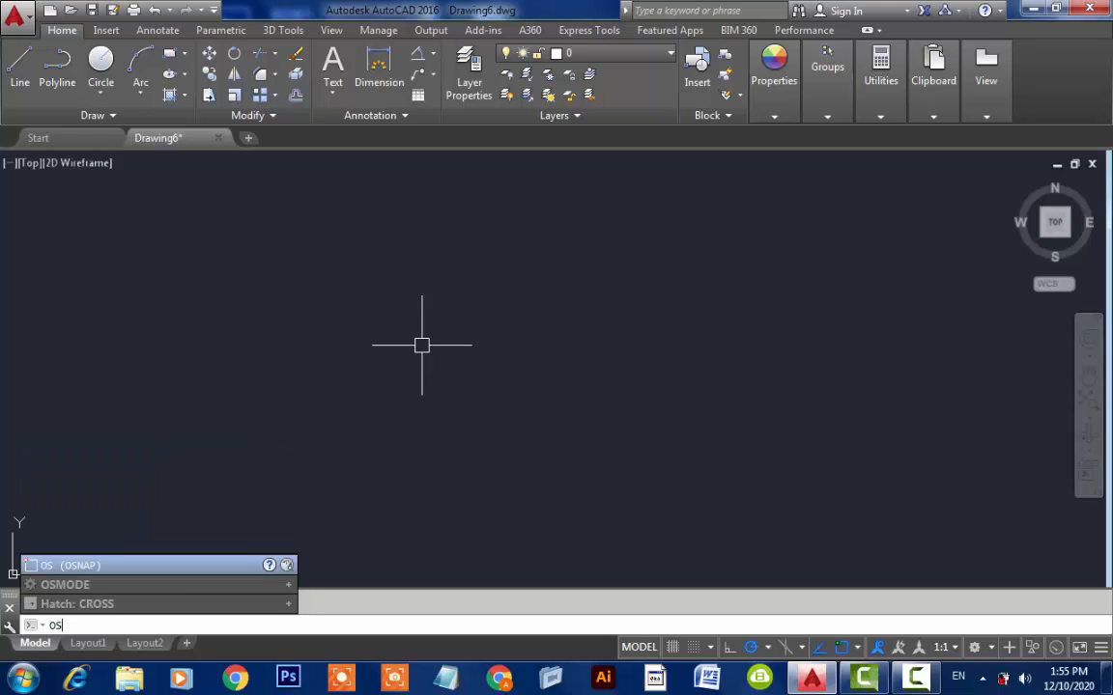
pyautogui.press('Return')
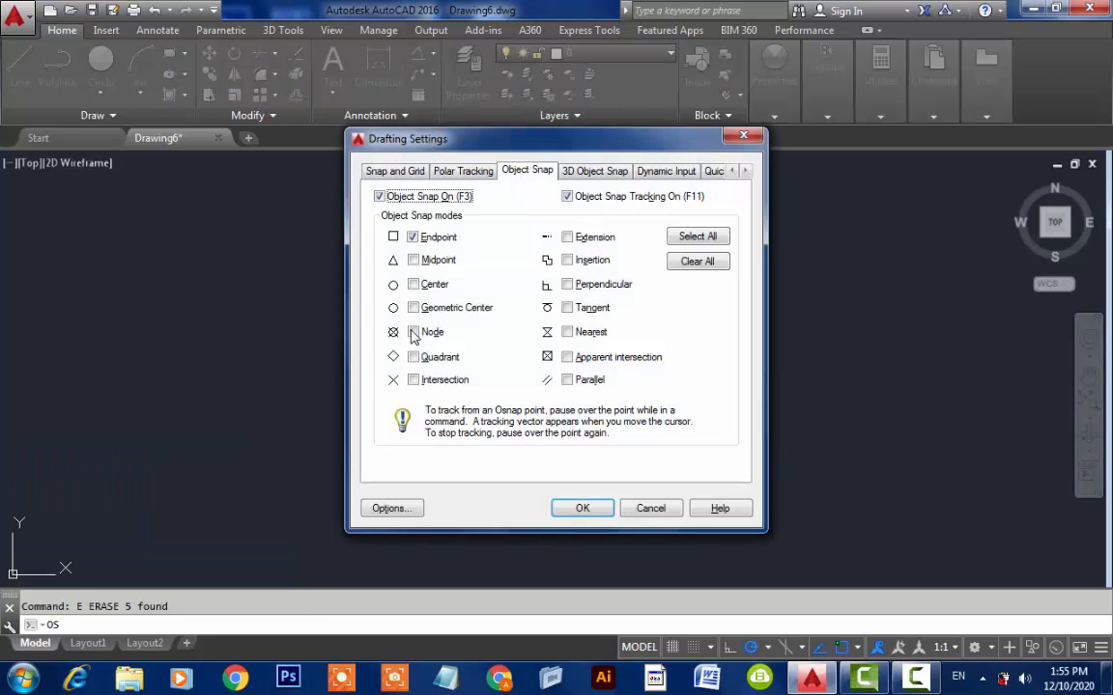
pyautogui.click(448, 172)
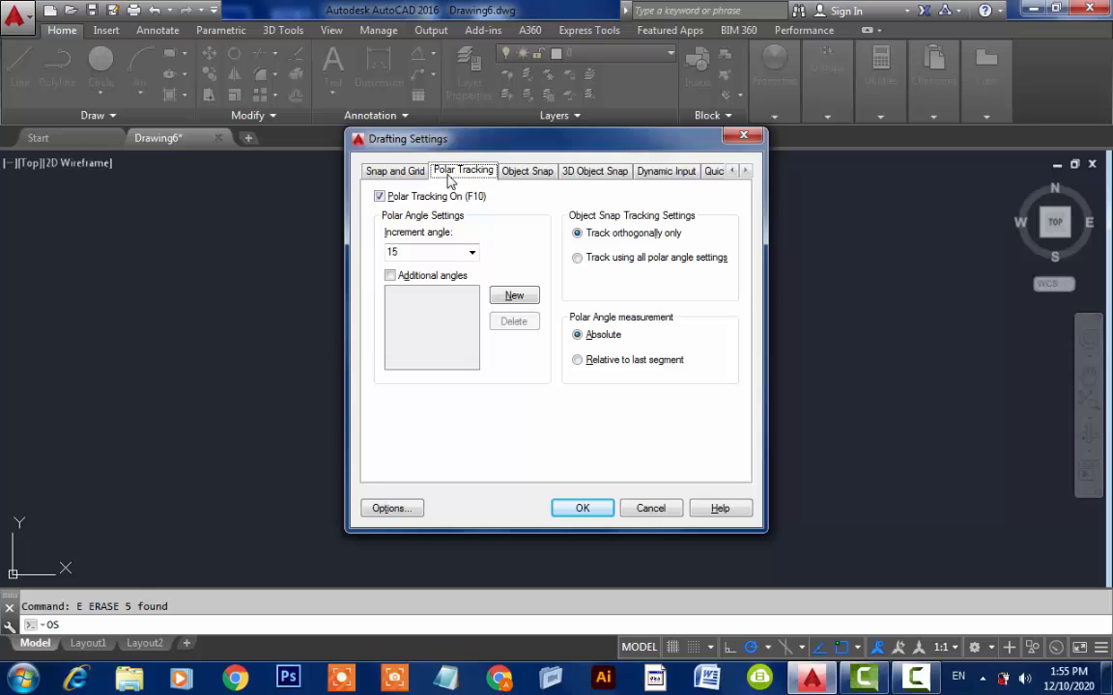
pyautogui.click(471, 252)
pyautogui.click(410, 268)
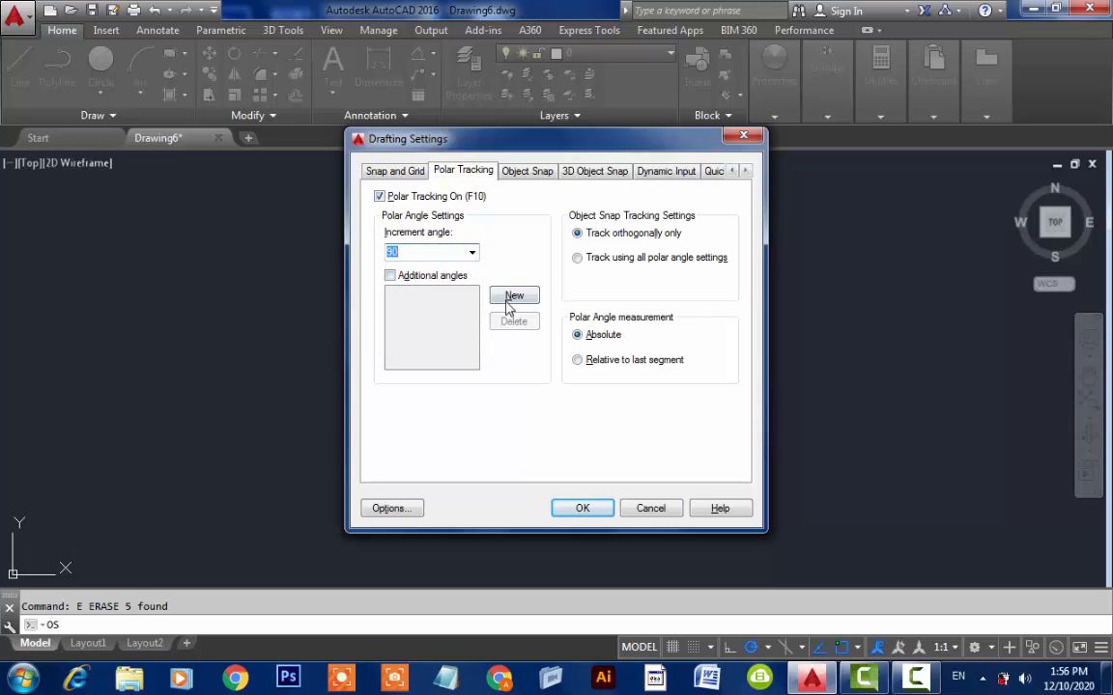
# Step: Enable additional polar tracking angles and add 20, 40, 60, 145 and 180 degrees to the list
pyautogui.click(390, 277)
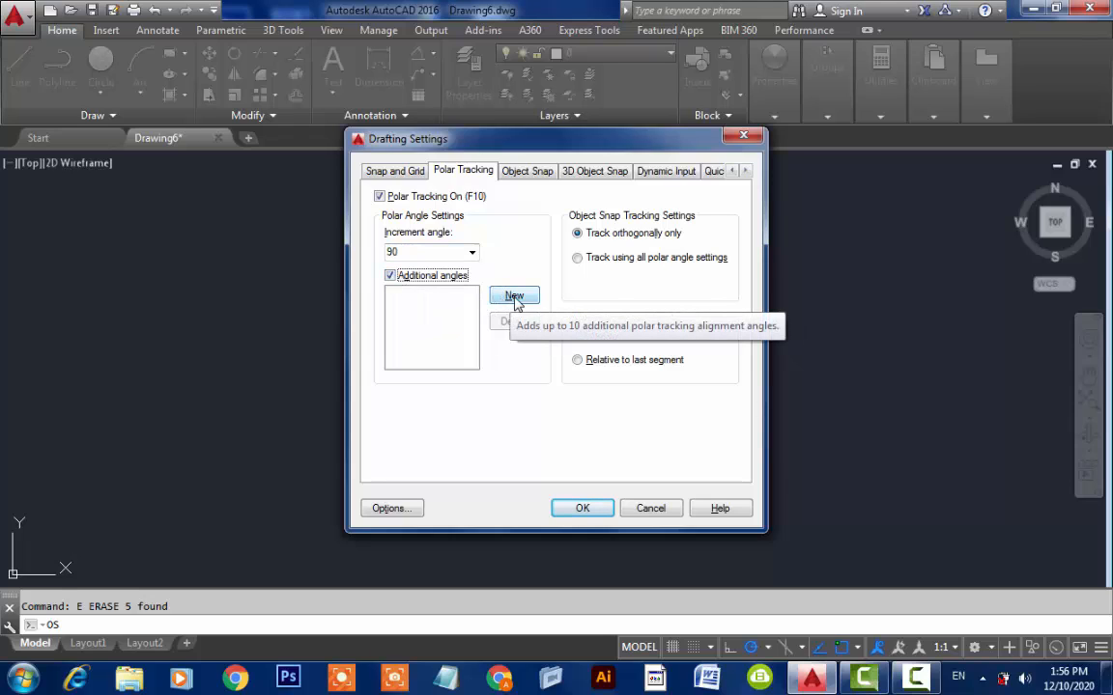
pyautogui.click(515, 298)
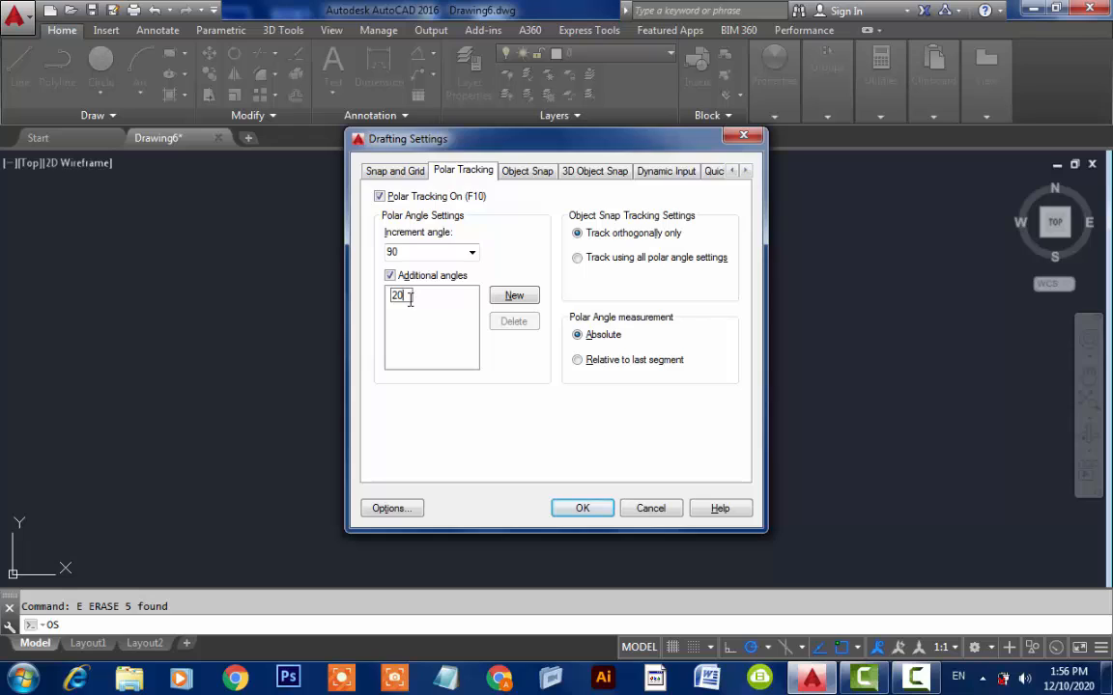
pyautogui.click(512, 301)
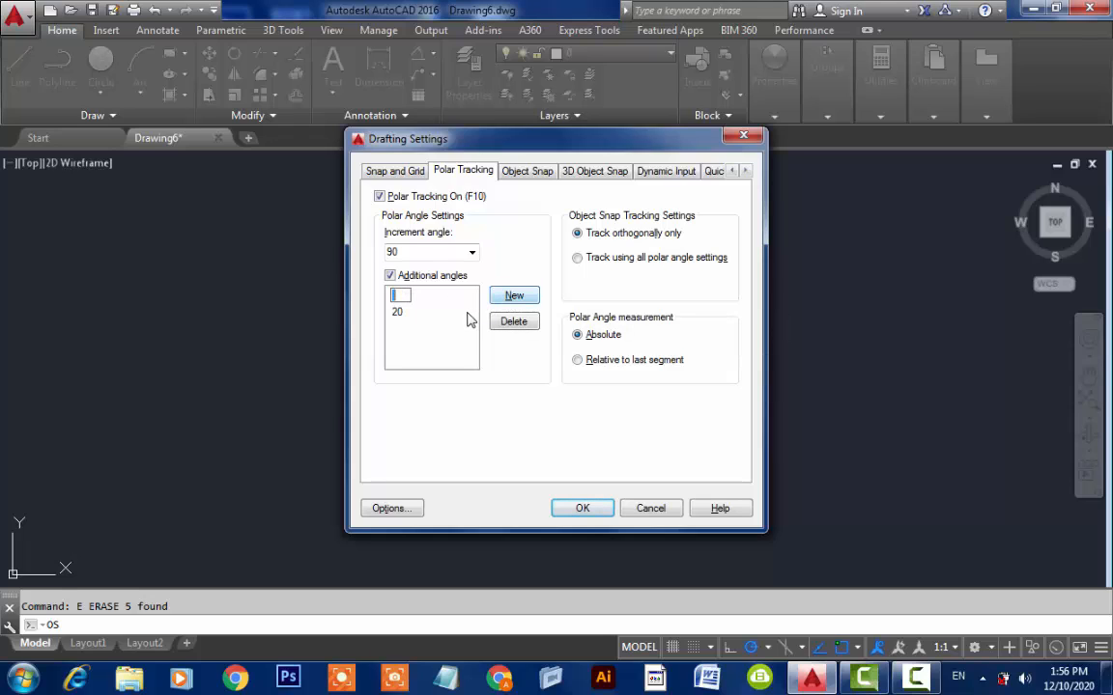
pyautogui.write('40')
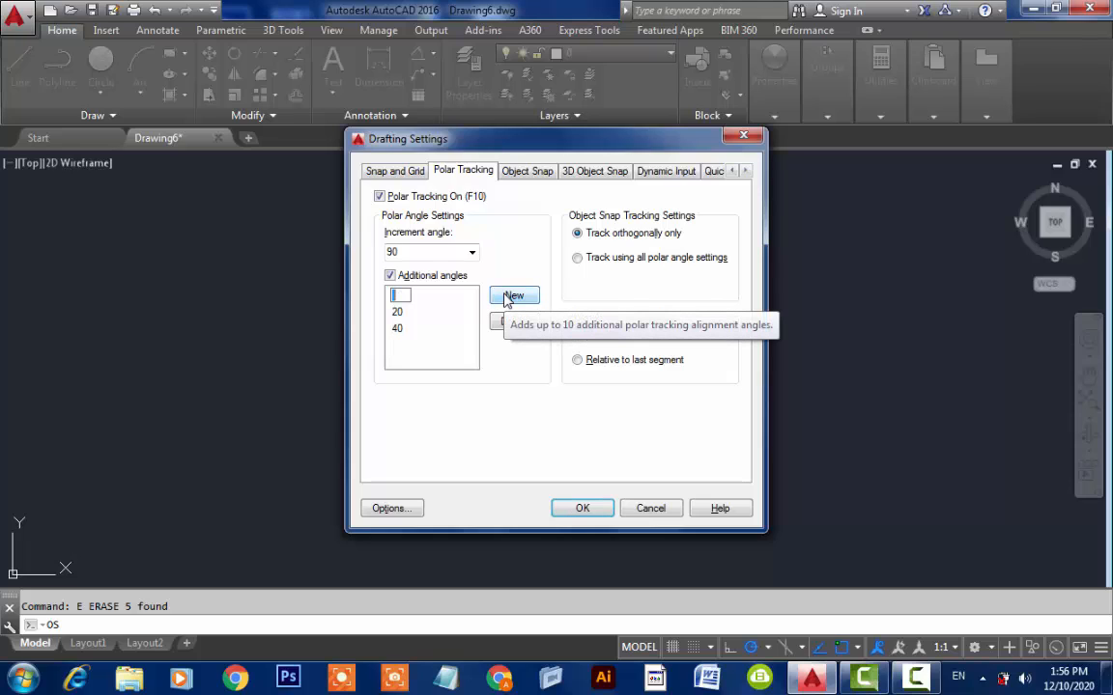
pyautogui.write('50')
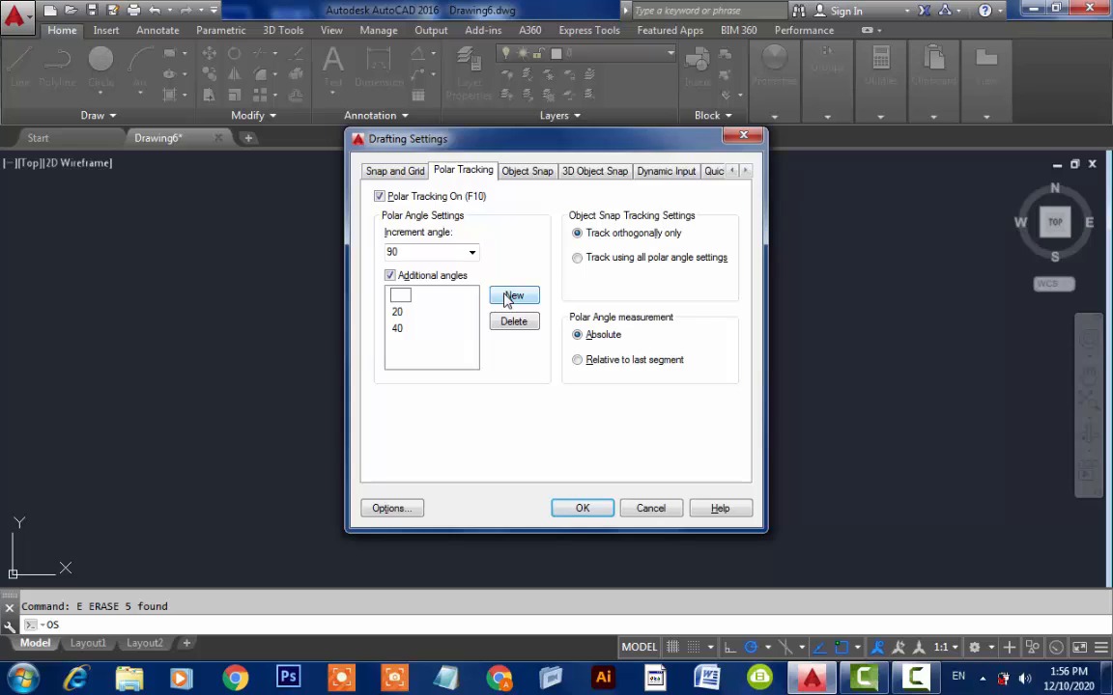
pyautogui.click(512, 295)
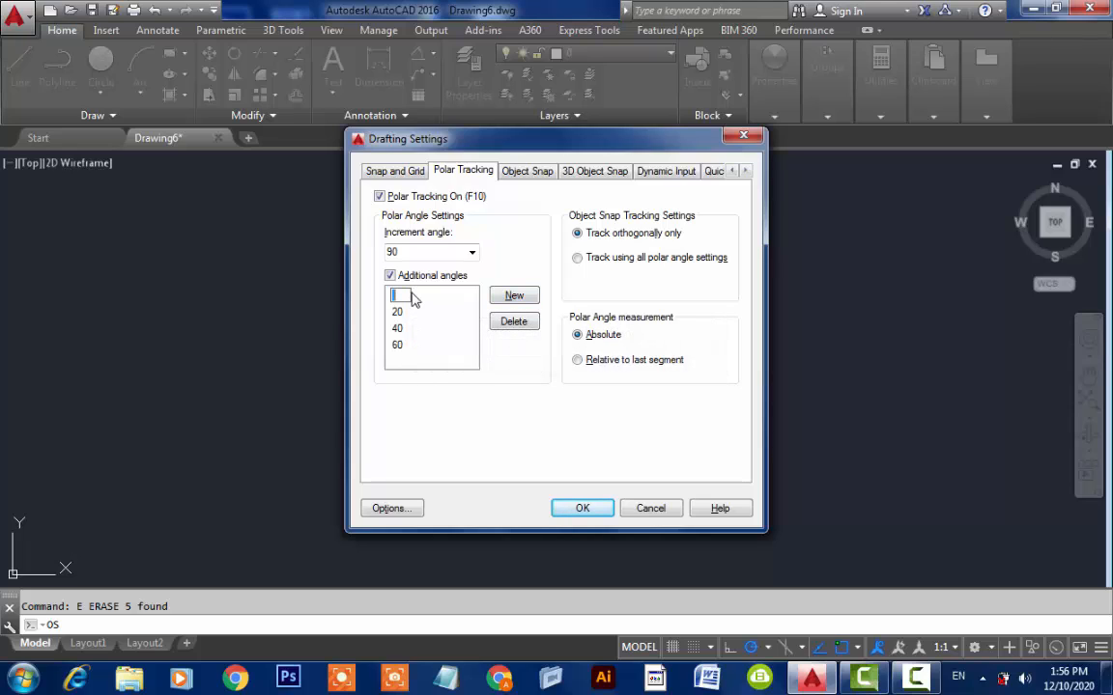
pyautogui.write('145')
pyautogui.click(514, 295)
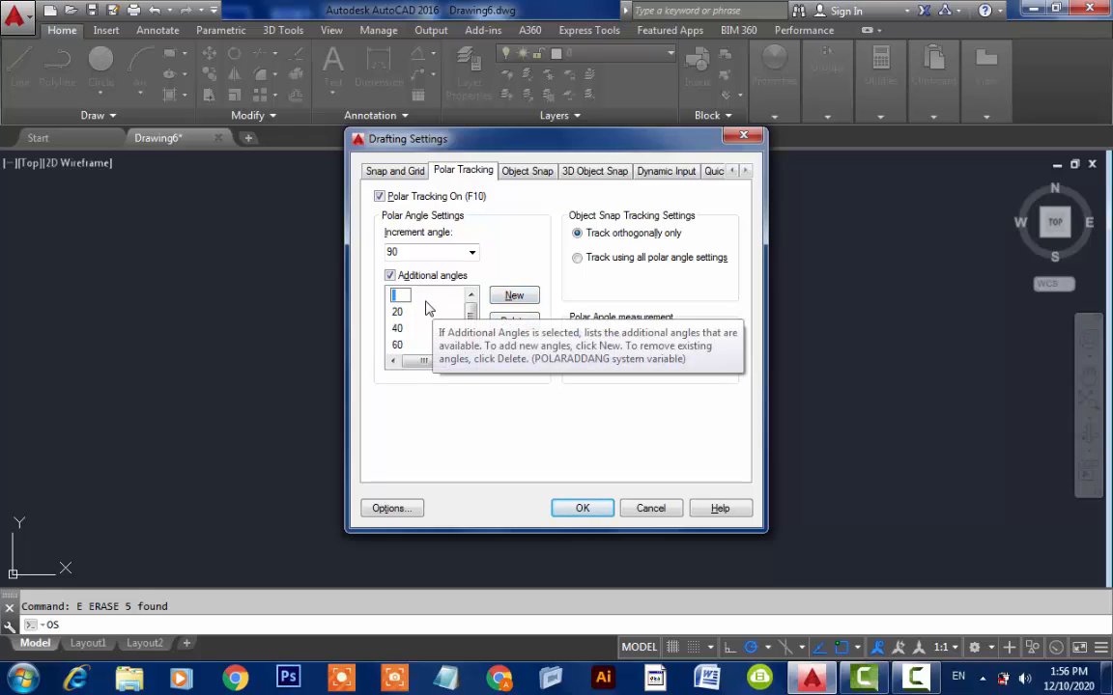
pyautogui.write('180')
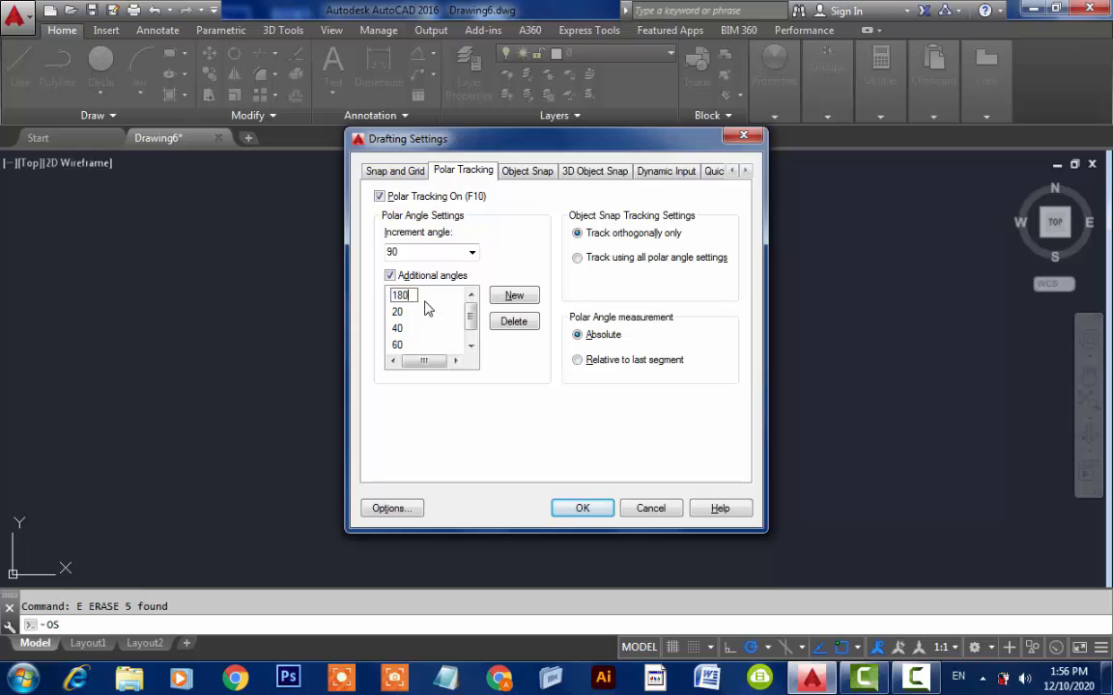
pyautogui.click(579, 509)
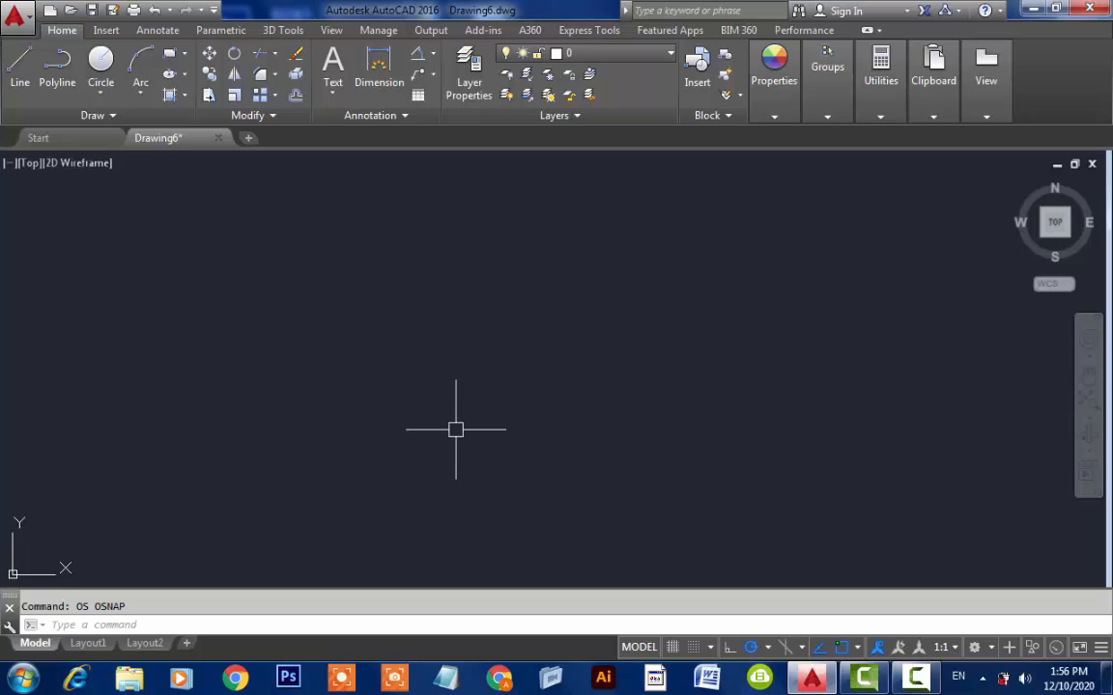
# Step: Preview the additional polar tracking angles with a trial line from a point in the empty drawing, without completing it
pyautogui.write('l')
pyautogui.press('Return')
pyautogui.click(453, 405)
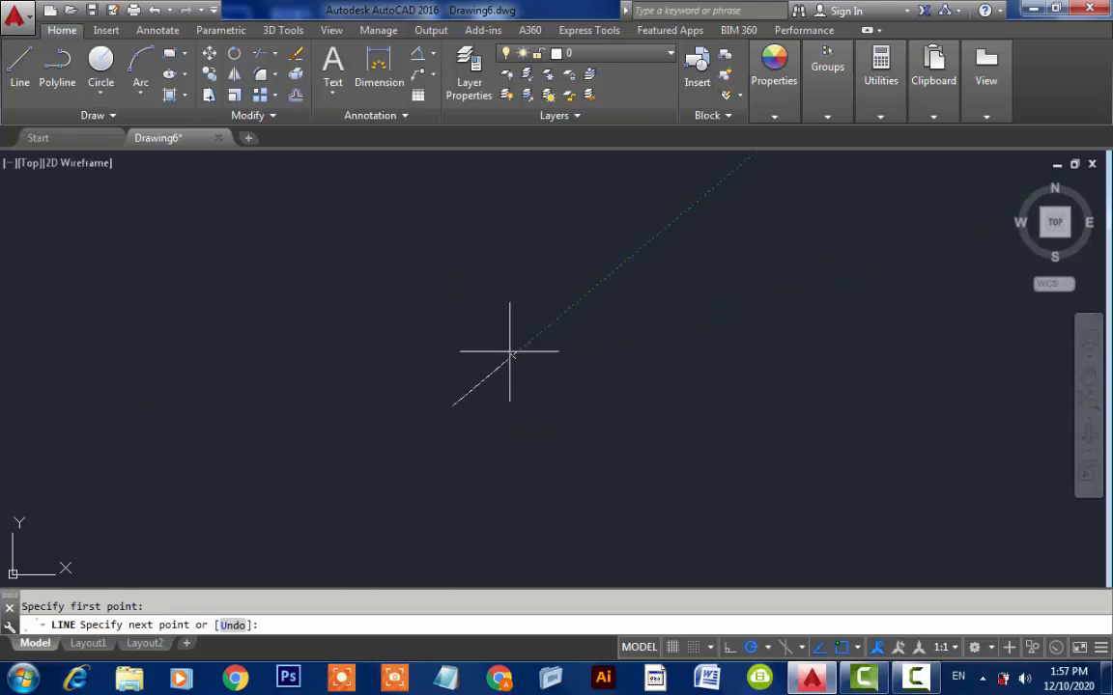
pyautogui.press('Escape')
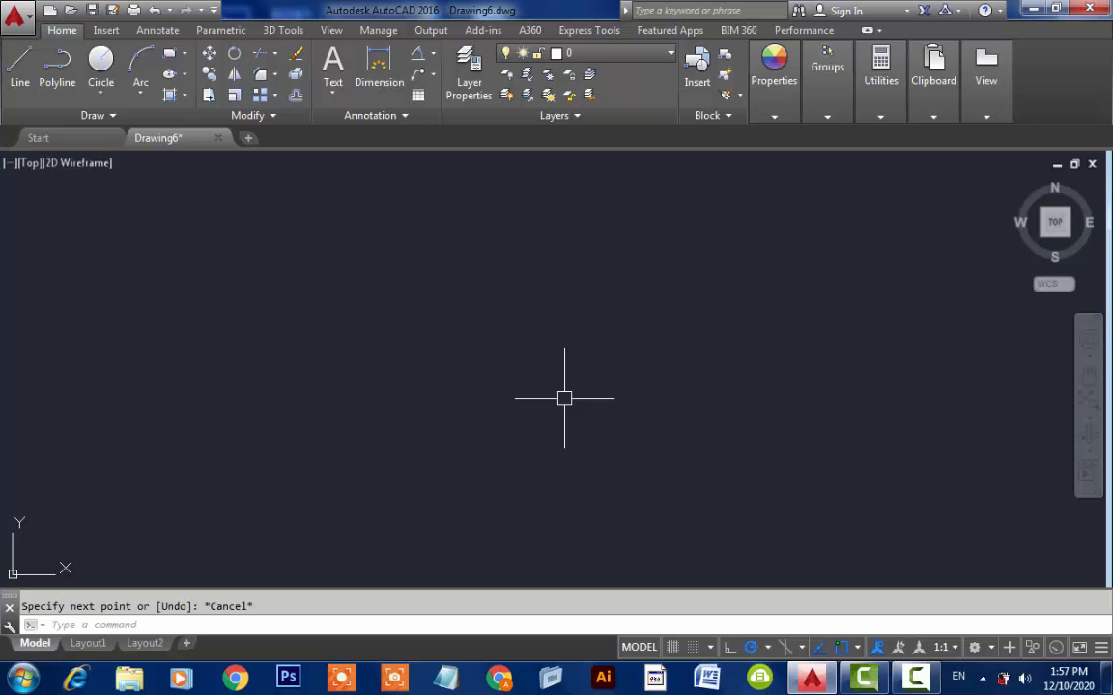
# Step: Review the polar tracking, snap and grid, and object snap pages of the drafting settings
pyautogui.press('Return')
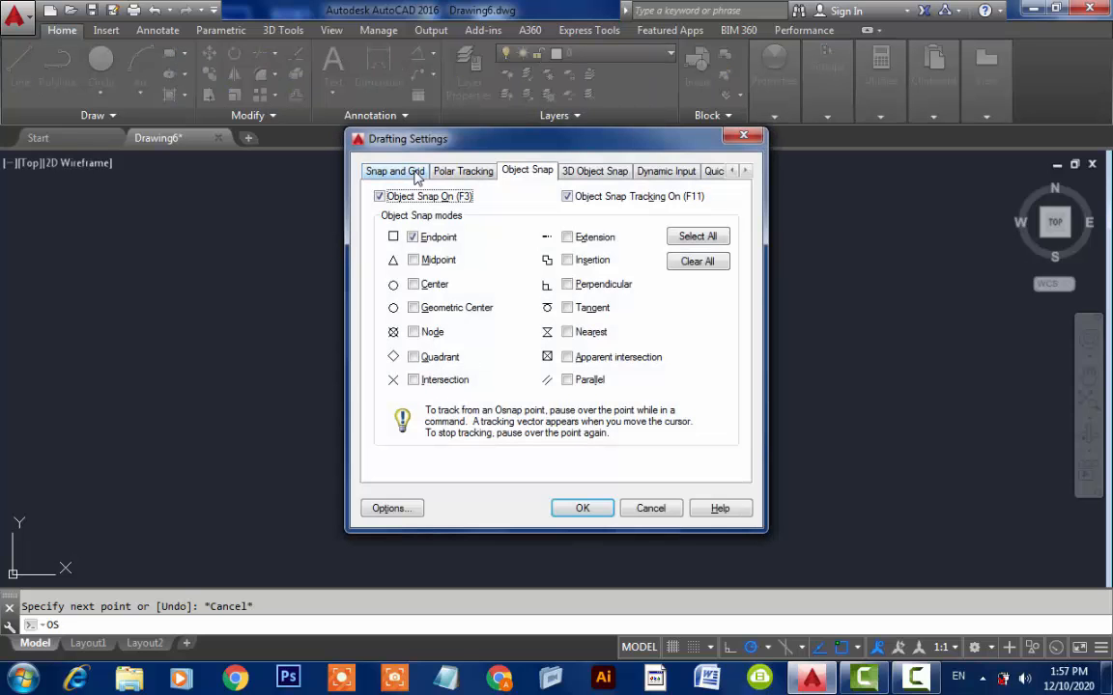
pyautogui.click(461, 172)
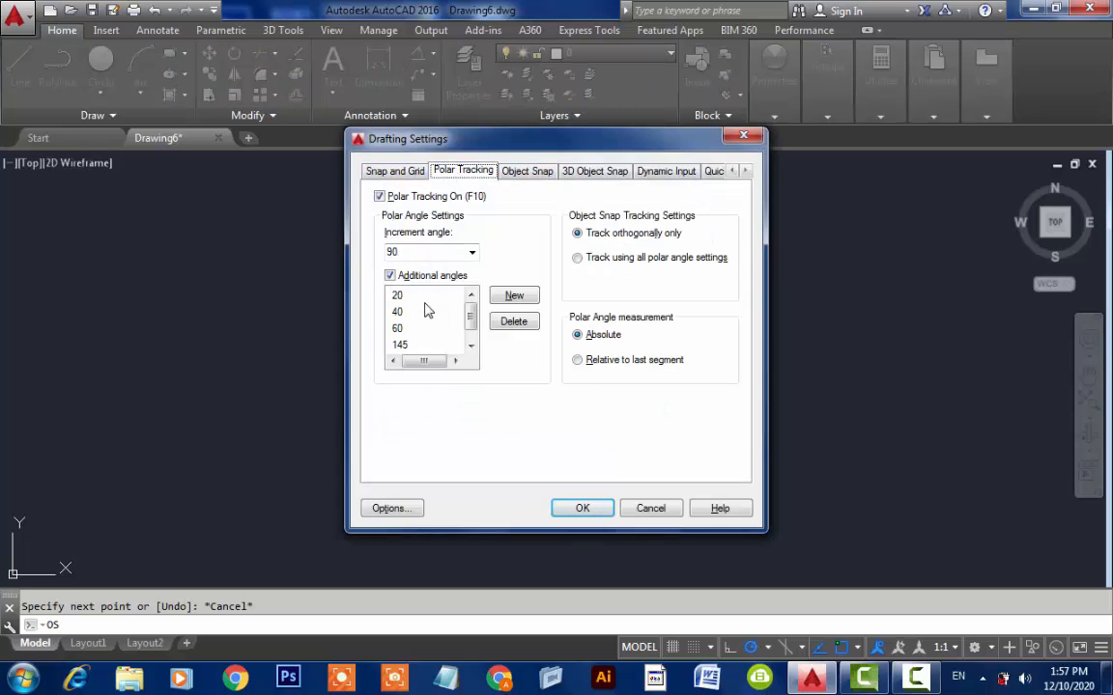
pyautogui.moveTo(427, 314)
pyautogui.moveTo(431, 145); pyautogui.dragTo(419, 175)
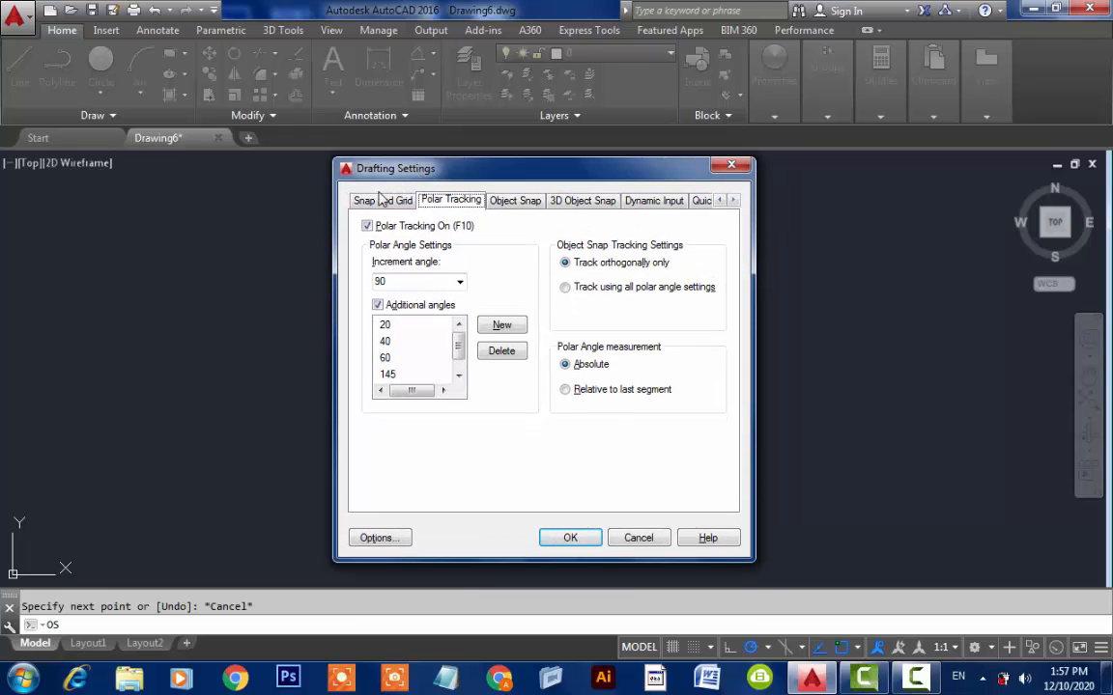
pyautogui.click(377, 203)
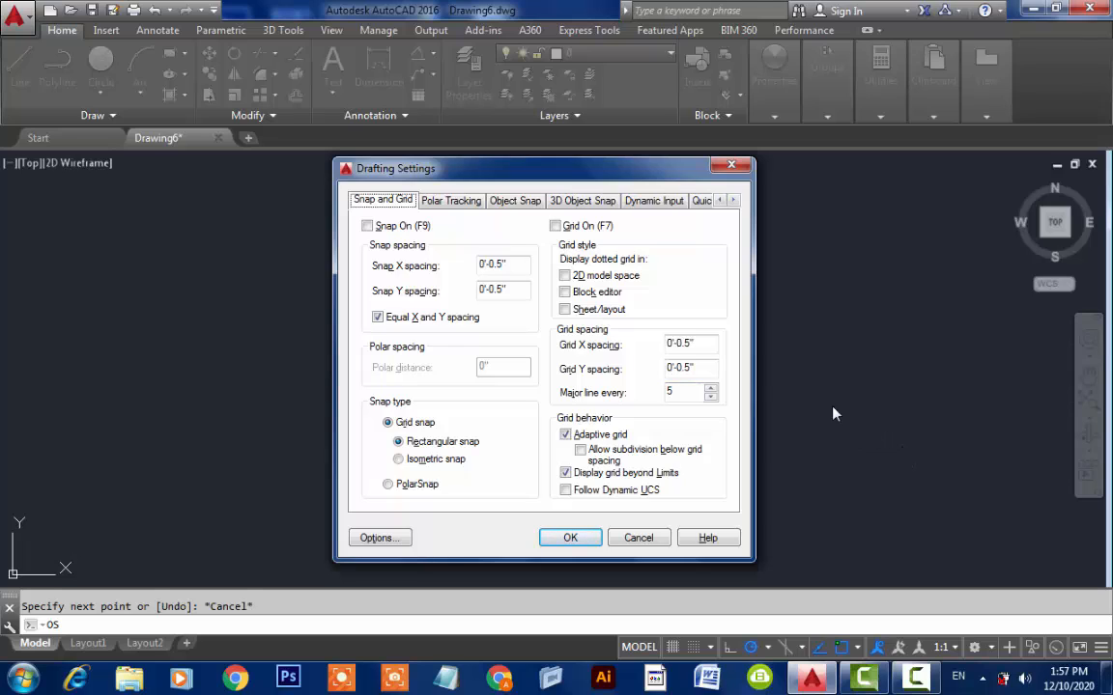
pyautogui.click(558, 230)
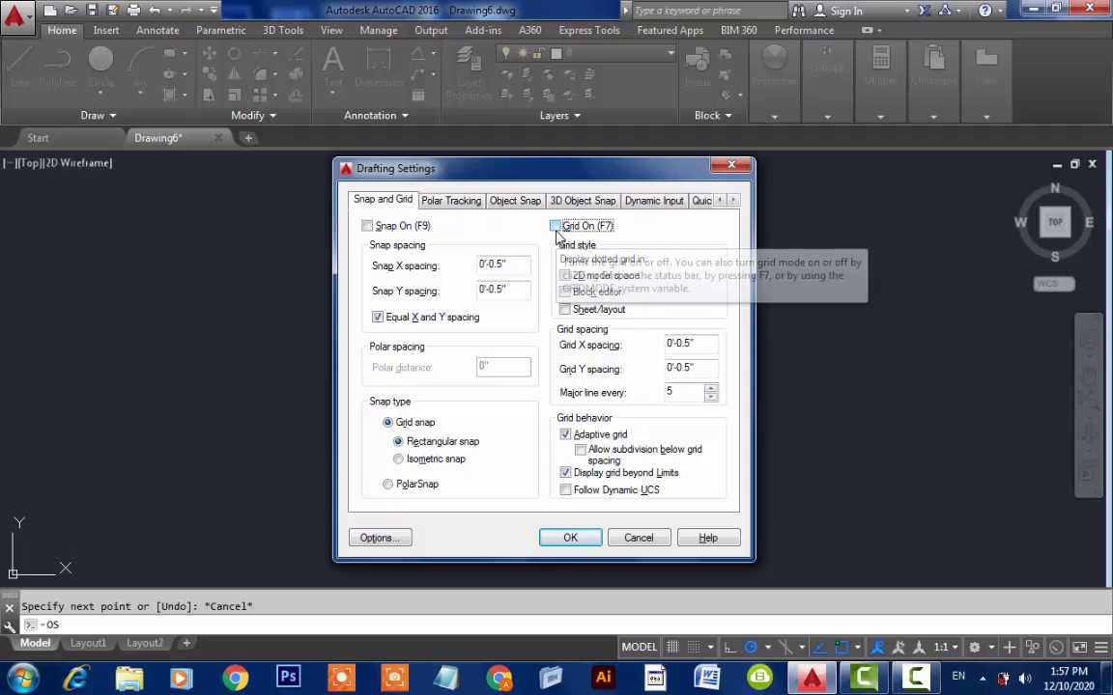
pyautogui.click(449, 200)
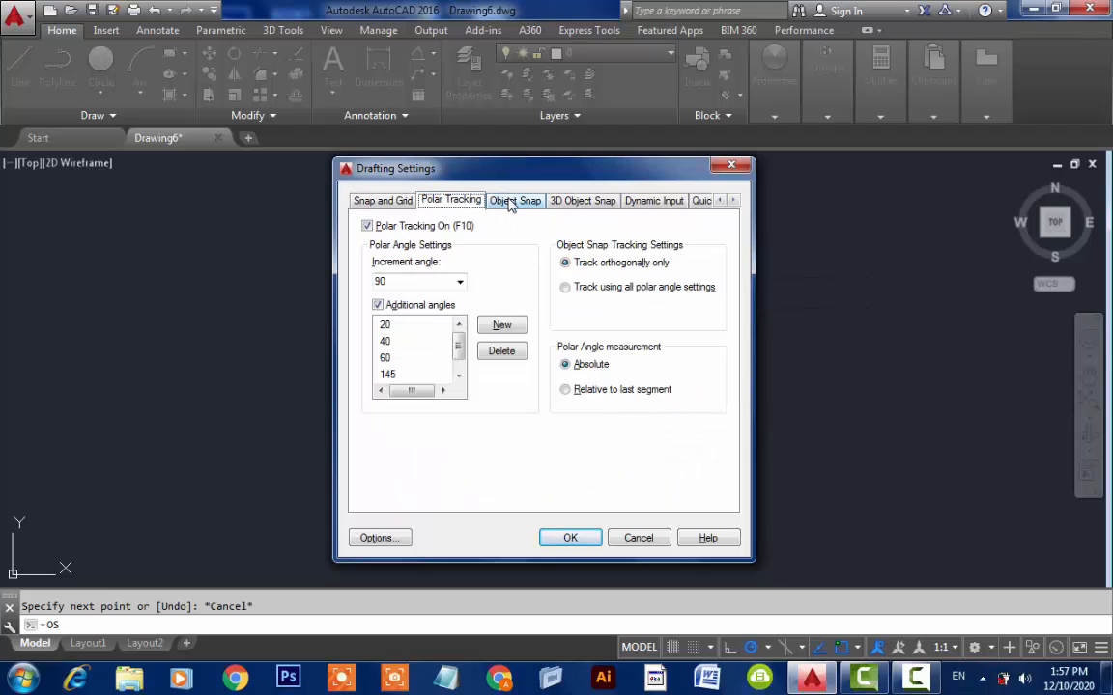
pyautogui.click(510, 203)
pyautogui.click(451, 203)
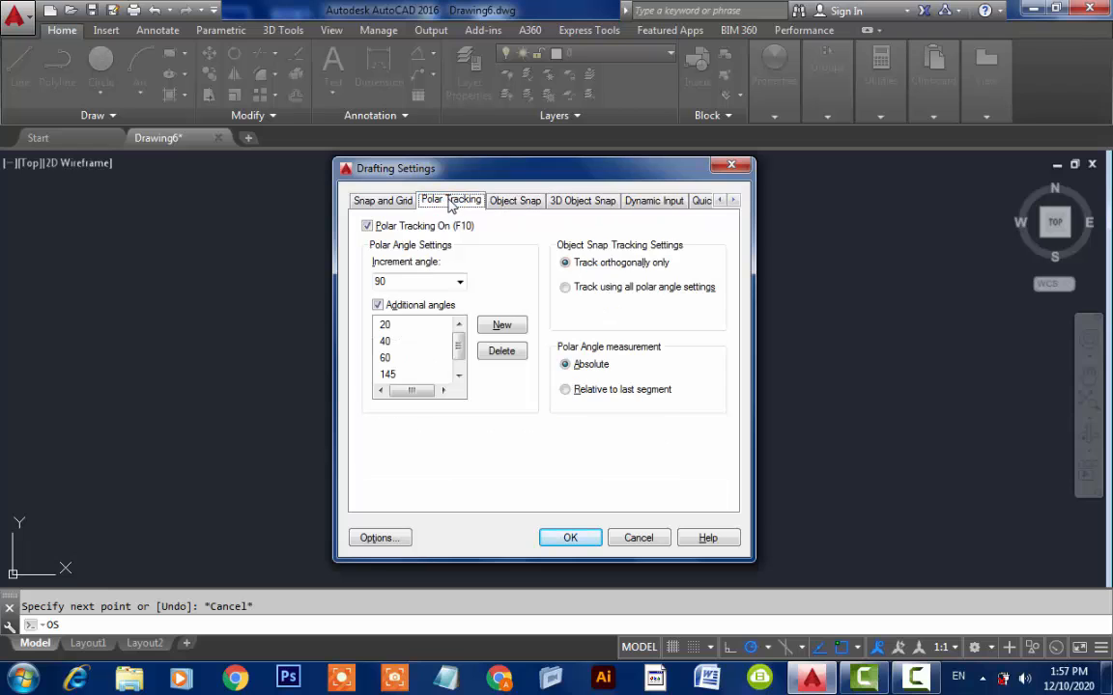
pyautogui.click(502, 203)
pyautogui.click(449, 202)
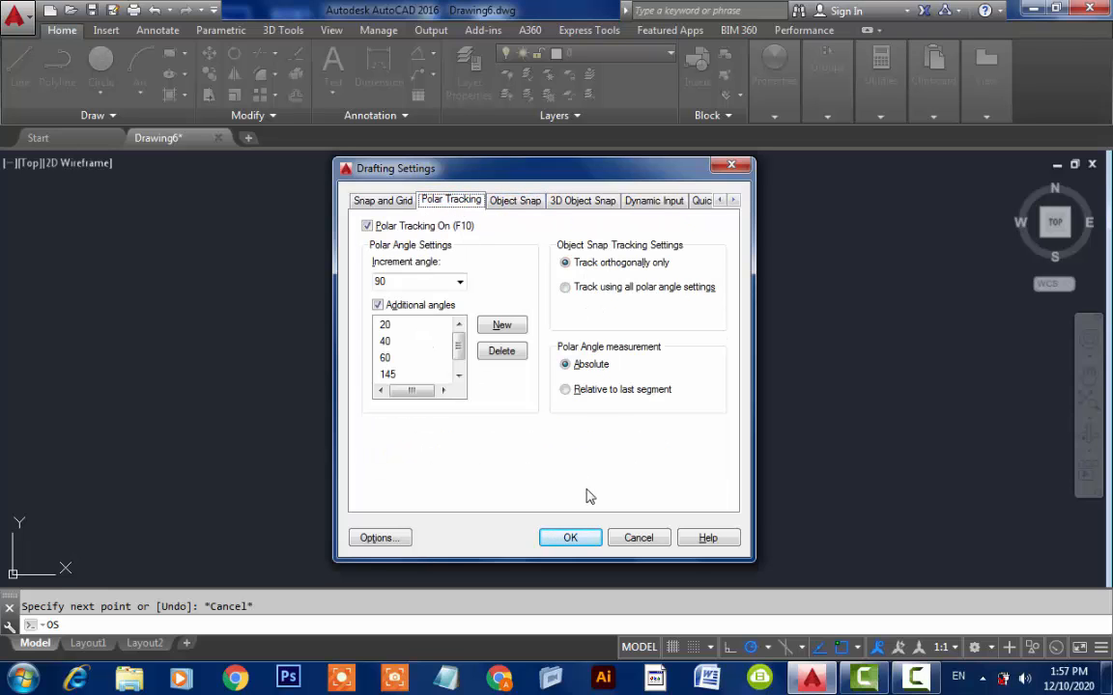
pyautogui.click(570, 538)
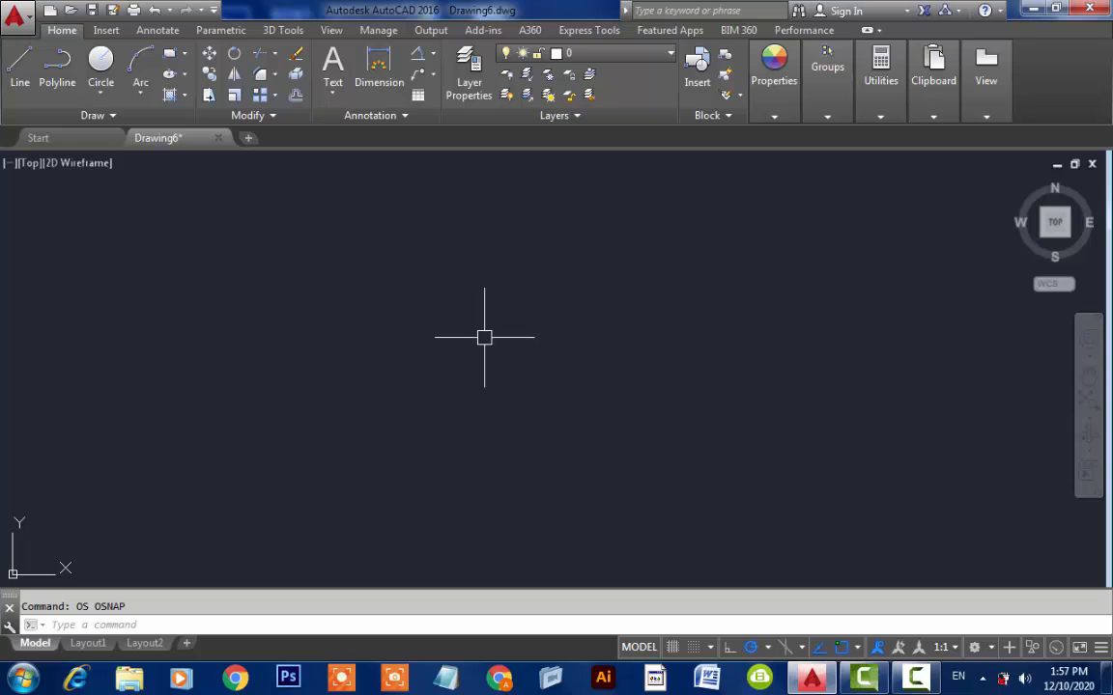
# Step: Draw a single horizontal line in the middle of the empty drawing area
pyautogui.write('l')
pyautogui.press('Return')
pyautogui.click(464, 345)
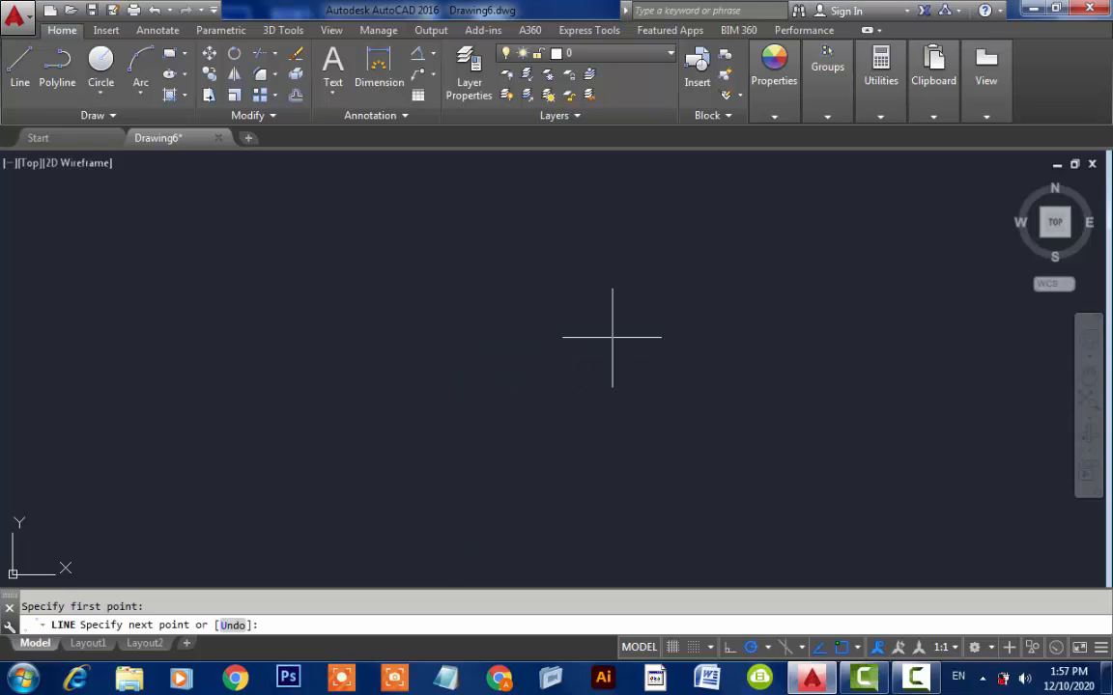
pyautogui.click(663, 345)
pyautogui.press('Return')
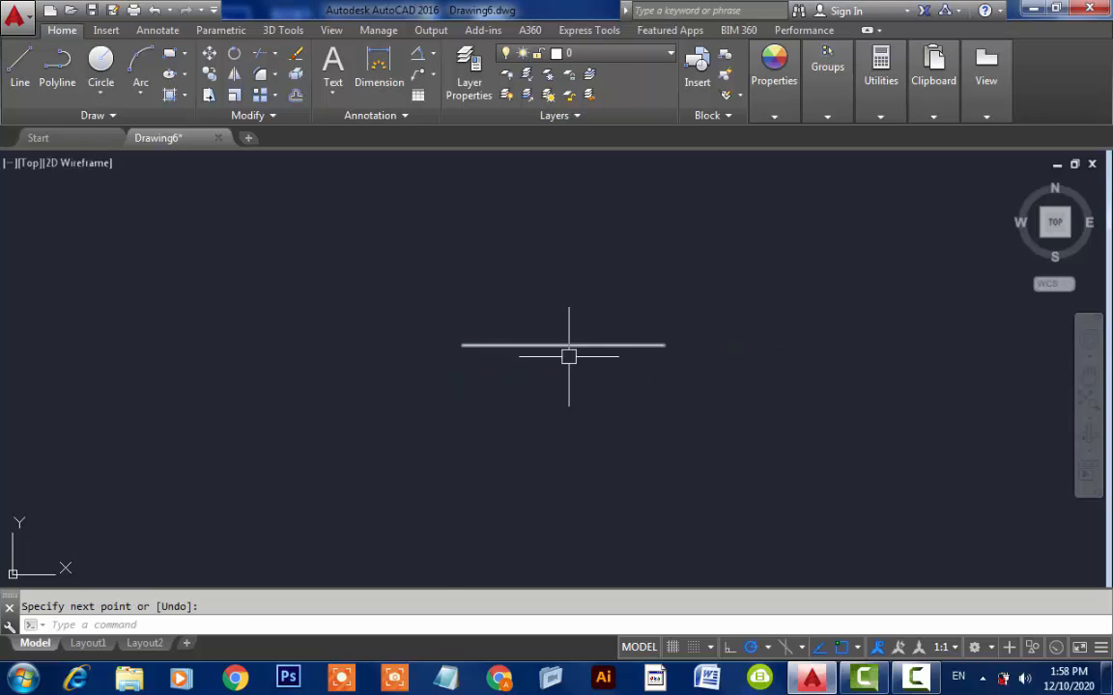
# Step: Draw a vertical line downward from the left endpoint of the horizontal line, using the endpoint snap
pyautogui.press('Return')
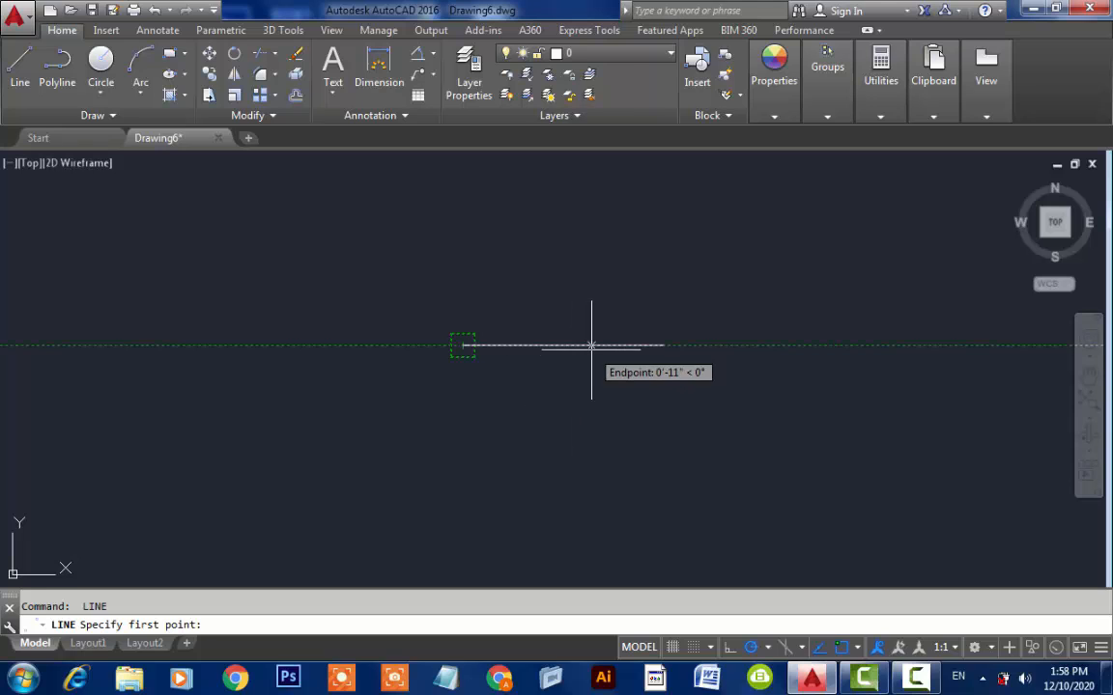
pyautogui.press('Escape')
pyautogui.press('Return')
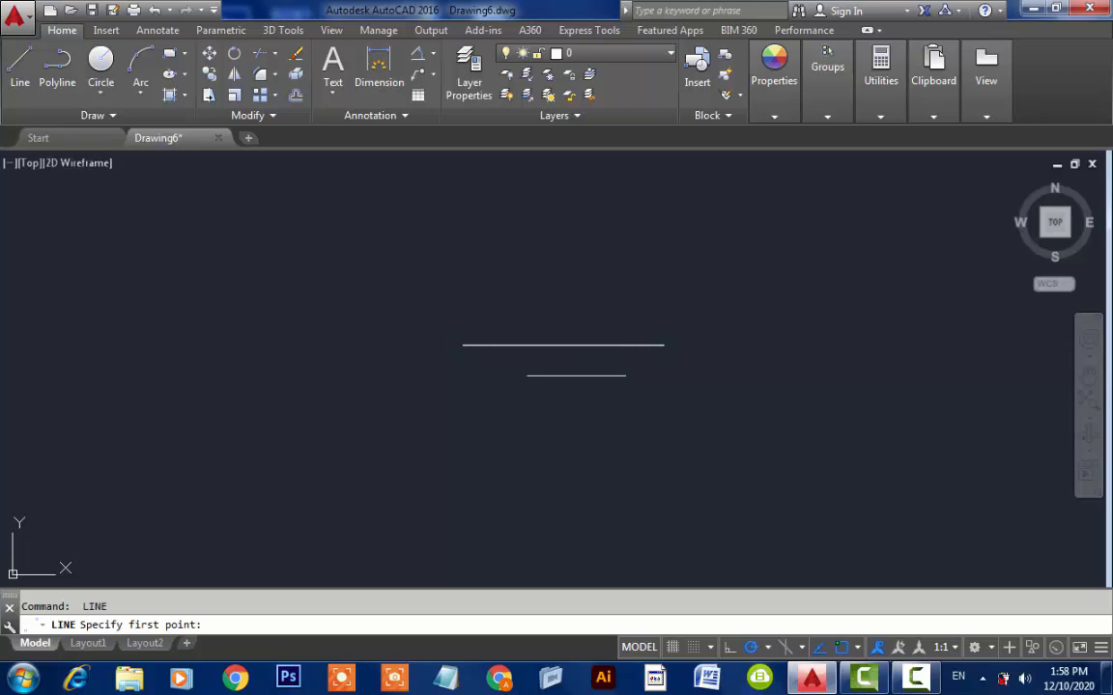
pyautogui.click(559, 348)
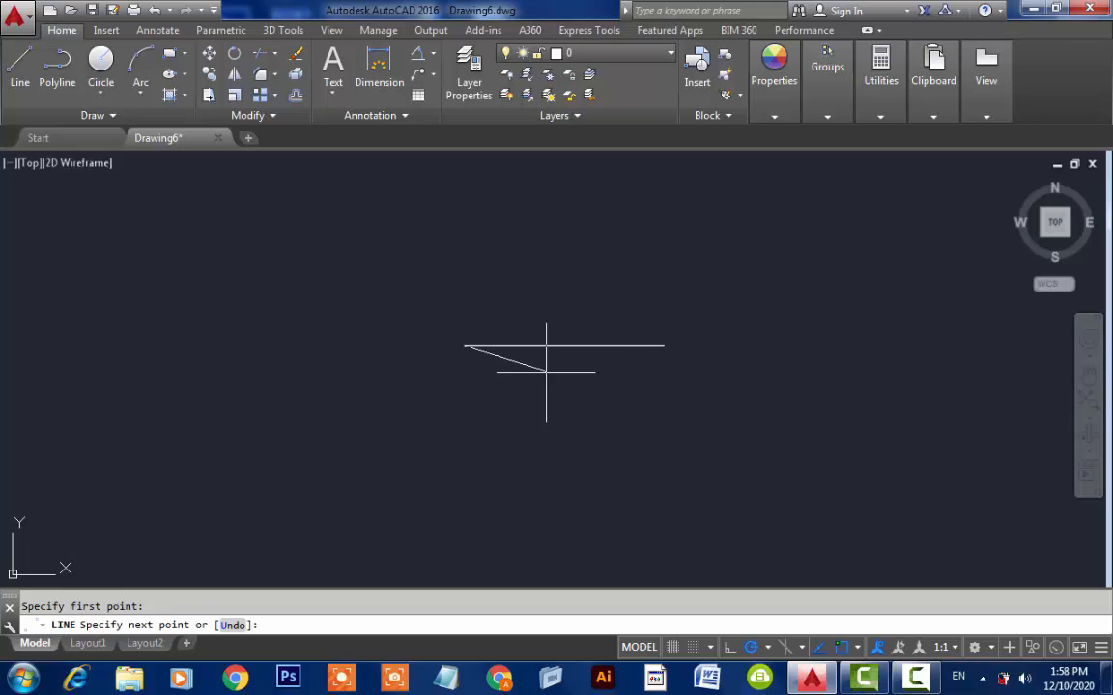
pyautogui.click(462, 444)
pyautogui.press('Return')
# Step: Draw a slightly longer vertical line downward from the right endpoint of the horizontal line
pyautogui.press('Return')
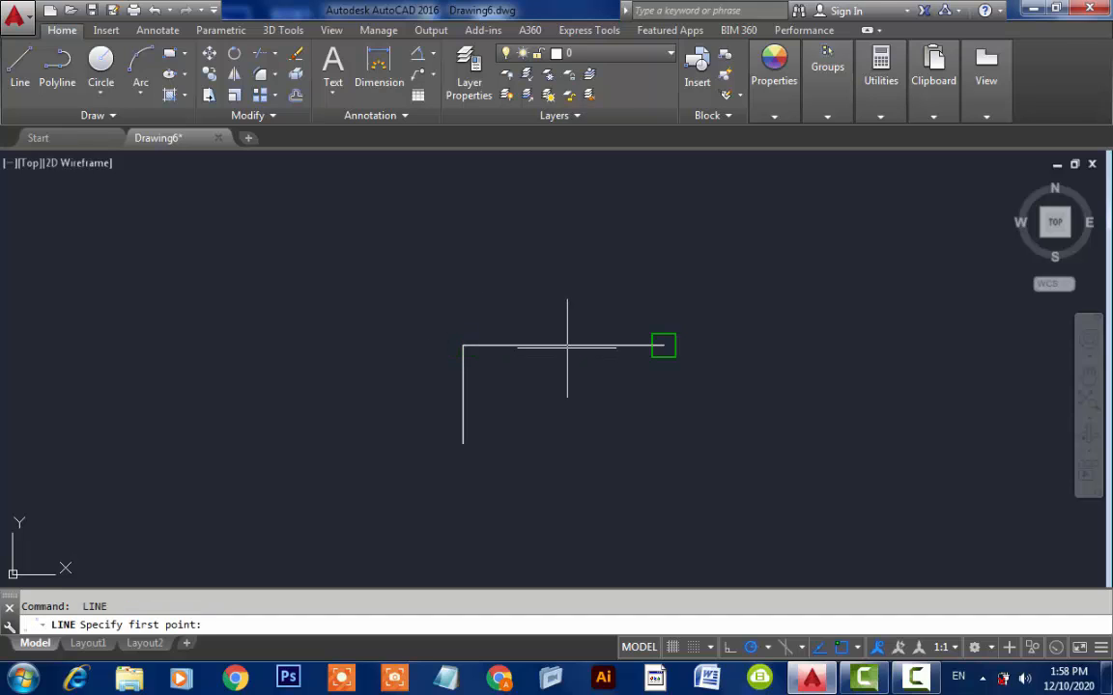
pyautogui.click(568, 348)
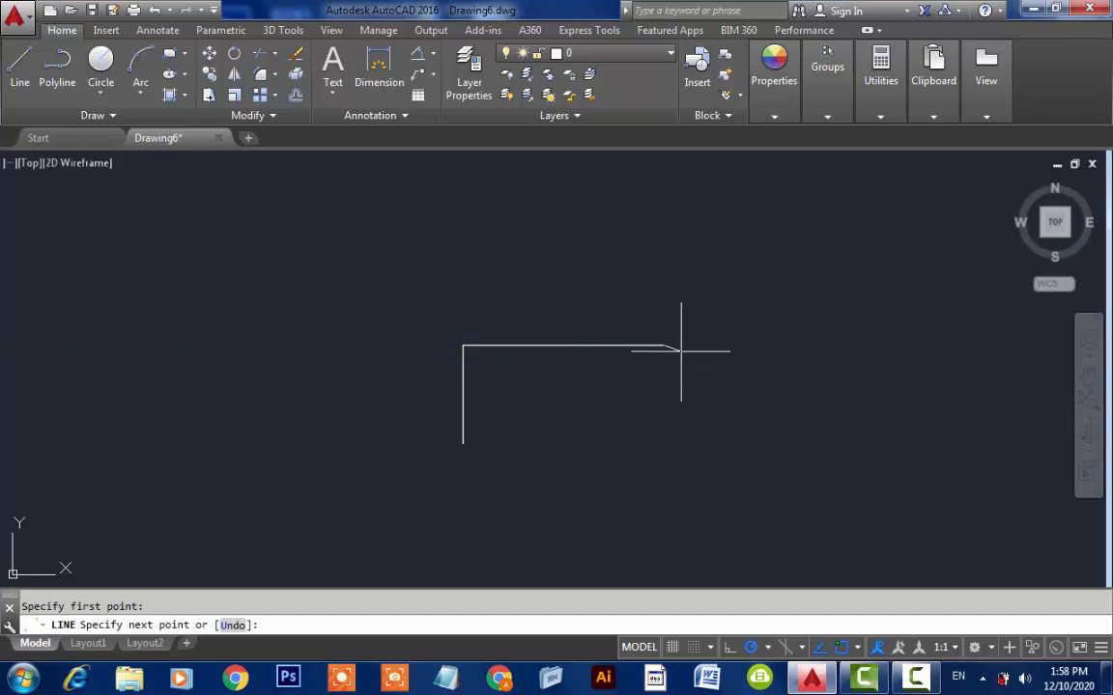
pyautogui.click(663, 467)
pyautogui.press('Return')
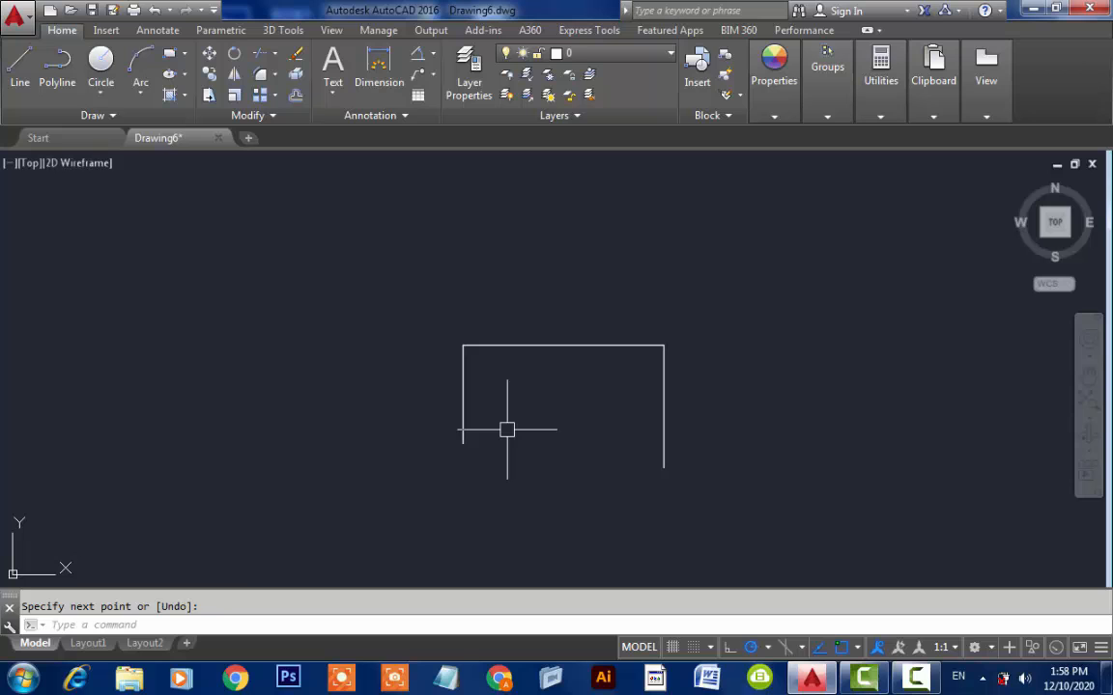
# Step: Enable all object snap modes in the drafting settings
pyautogui.write('os')
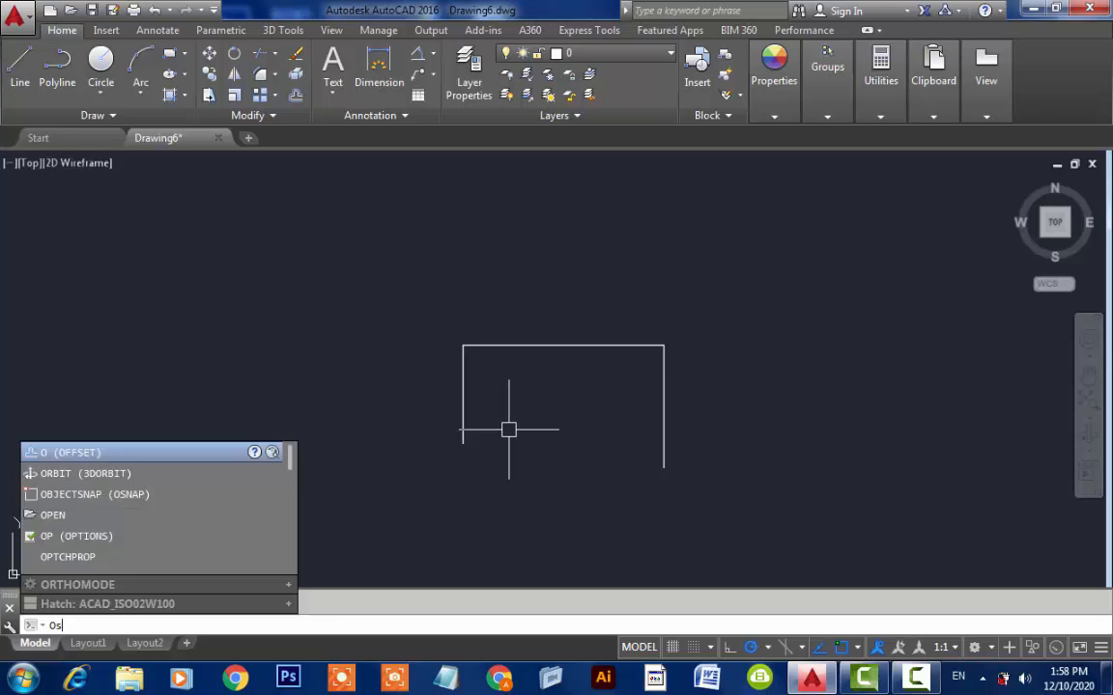
pyautogui.press('Return')
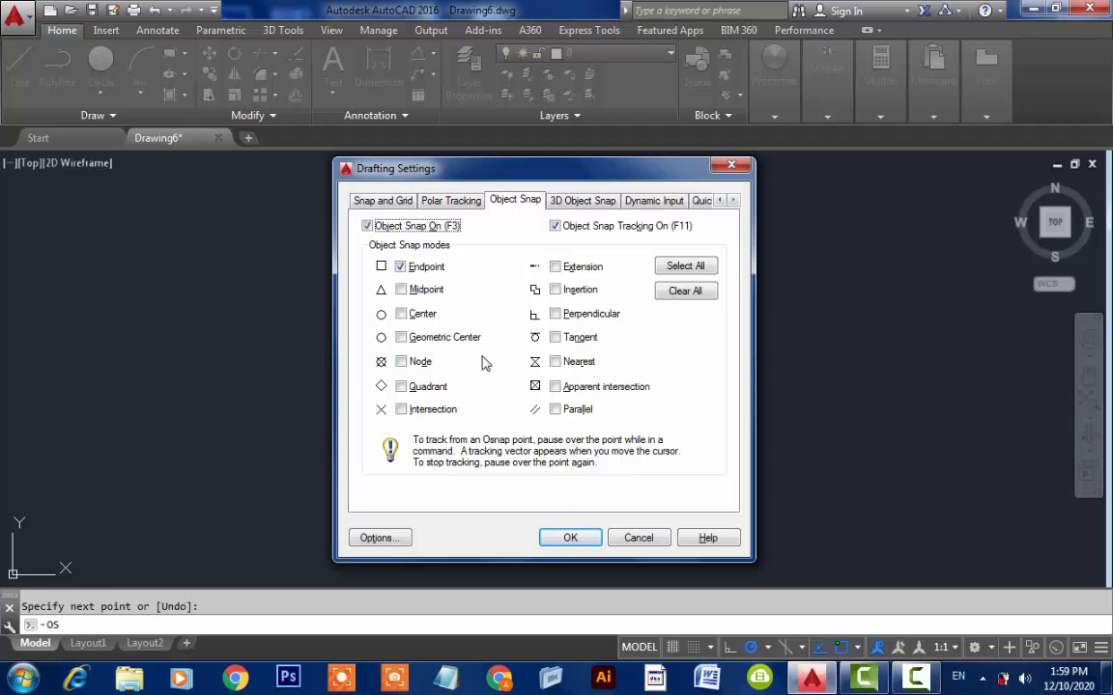
pyautogui.click(446, 201)
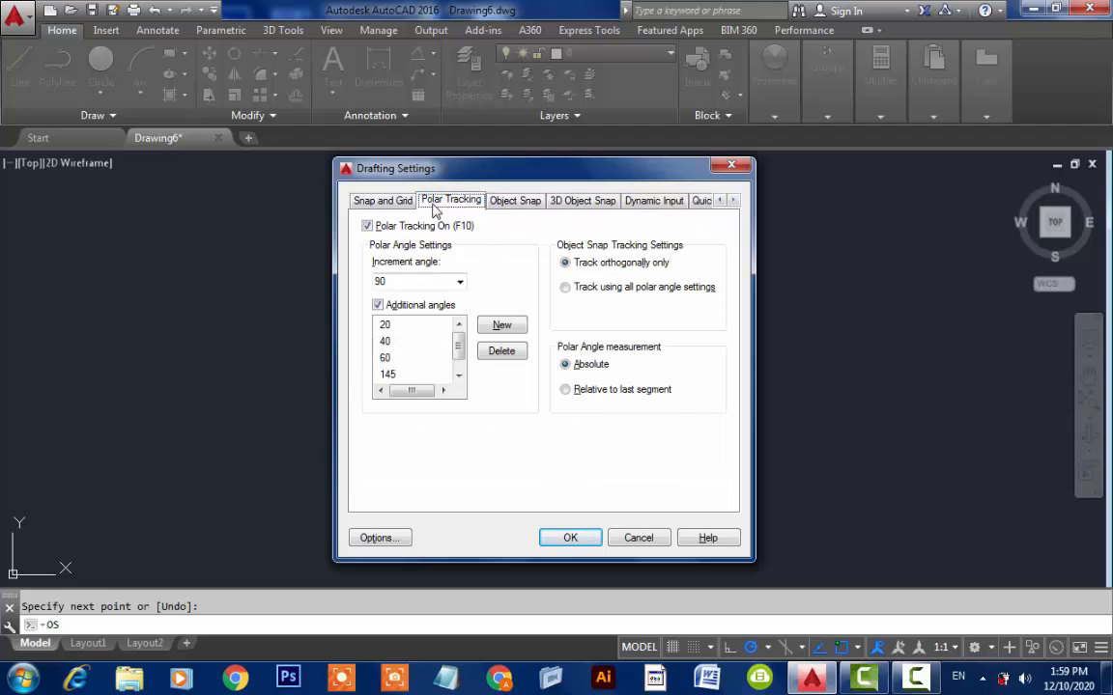
pyautogui.click(506, 203)
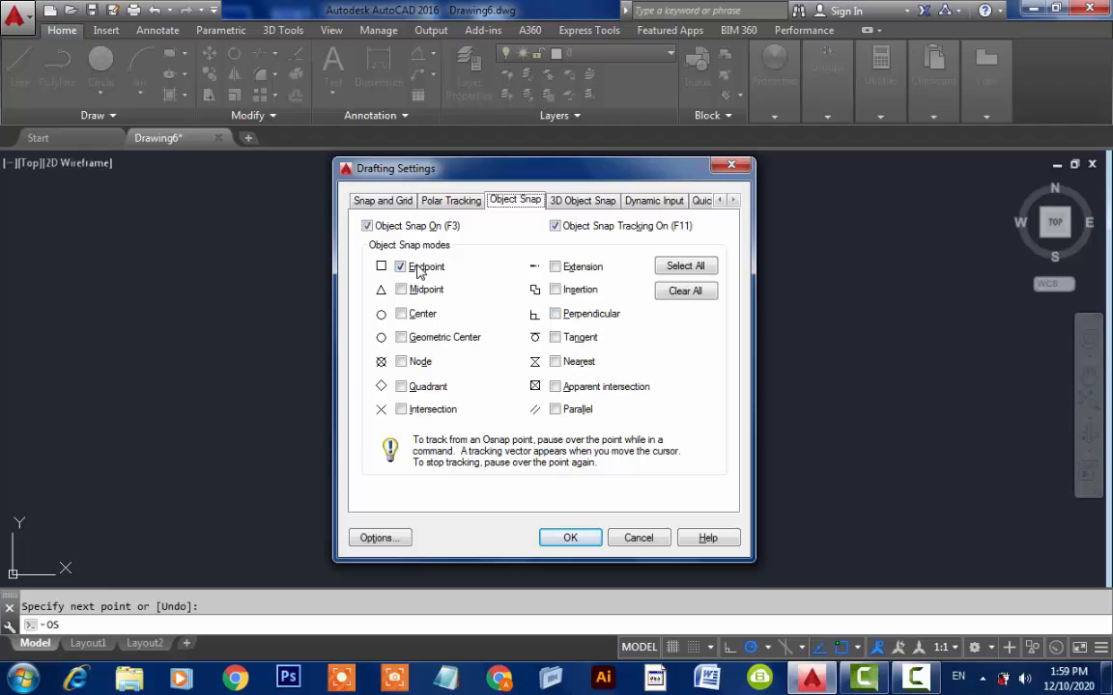
pyautogui.click(681, 267)
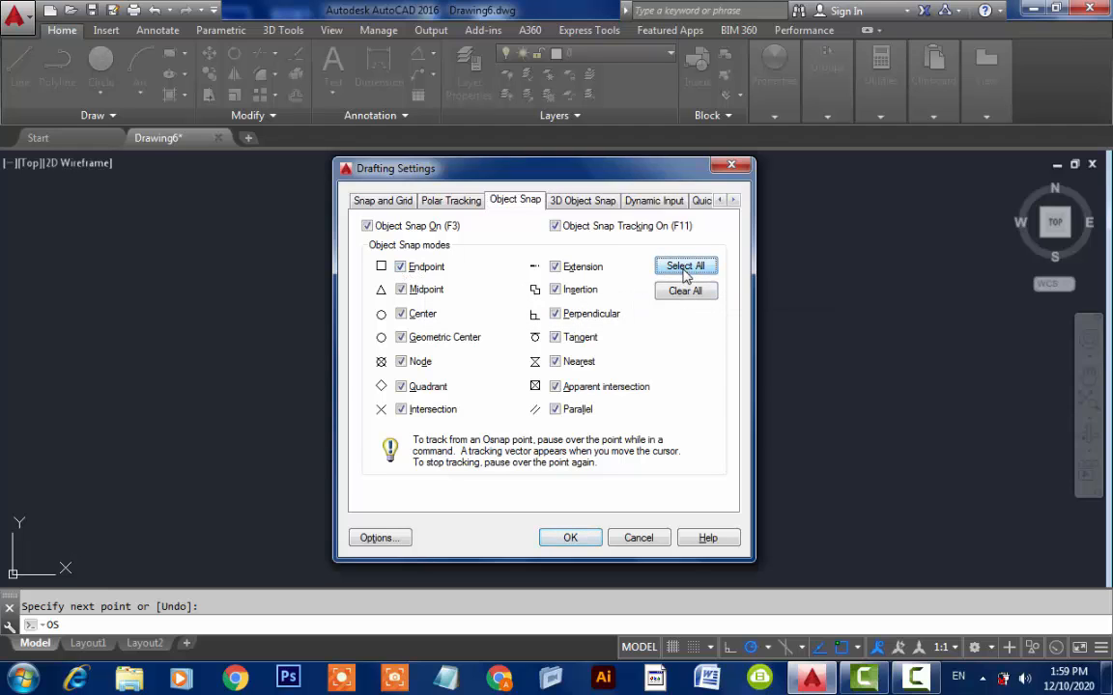
pyautogui.click(570, 539)
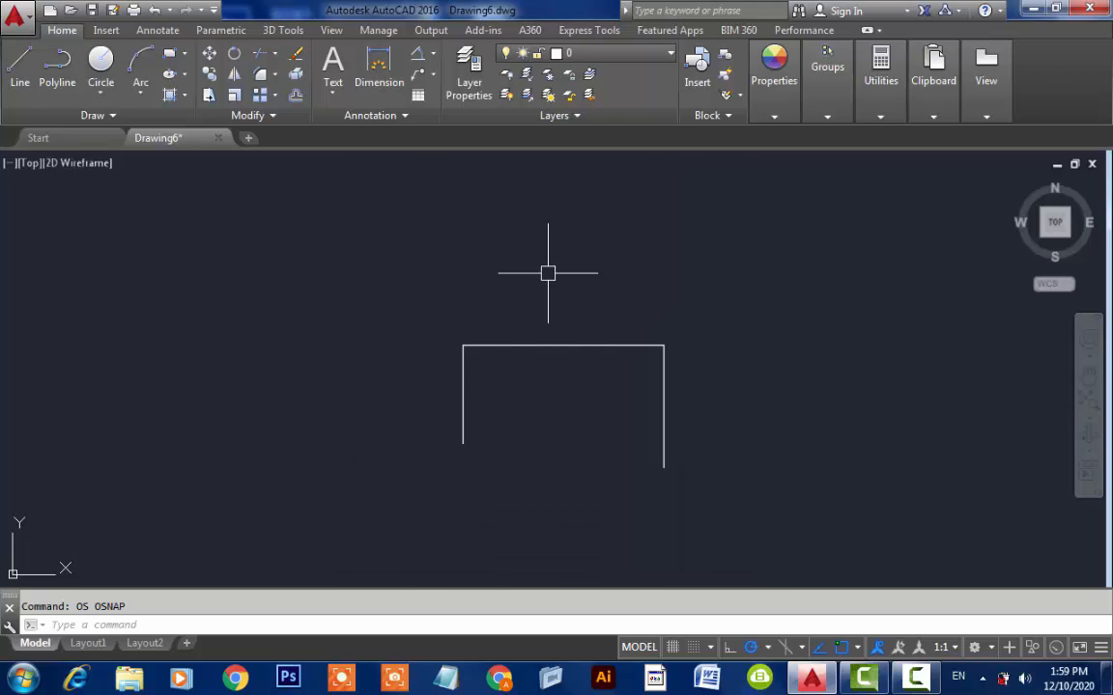
# Step: Draw a vertical line about 11" long downward from the midpoint of the upper horizontal line
pyautogui.press('Return')
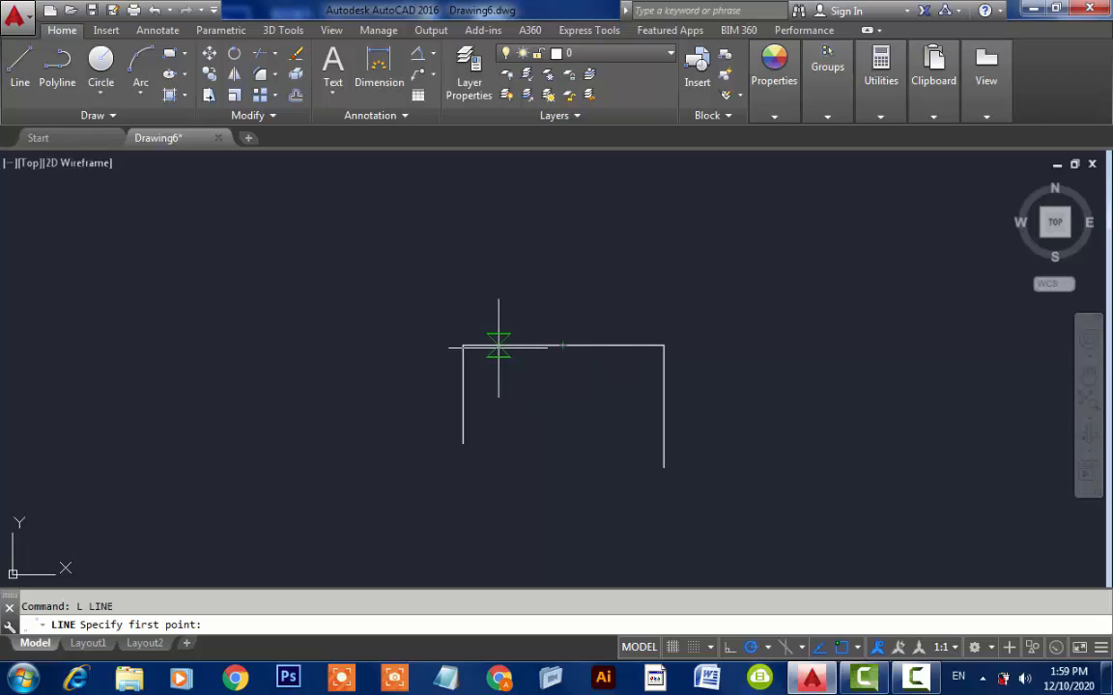
pyautogui.click(562, 344)
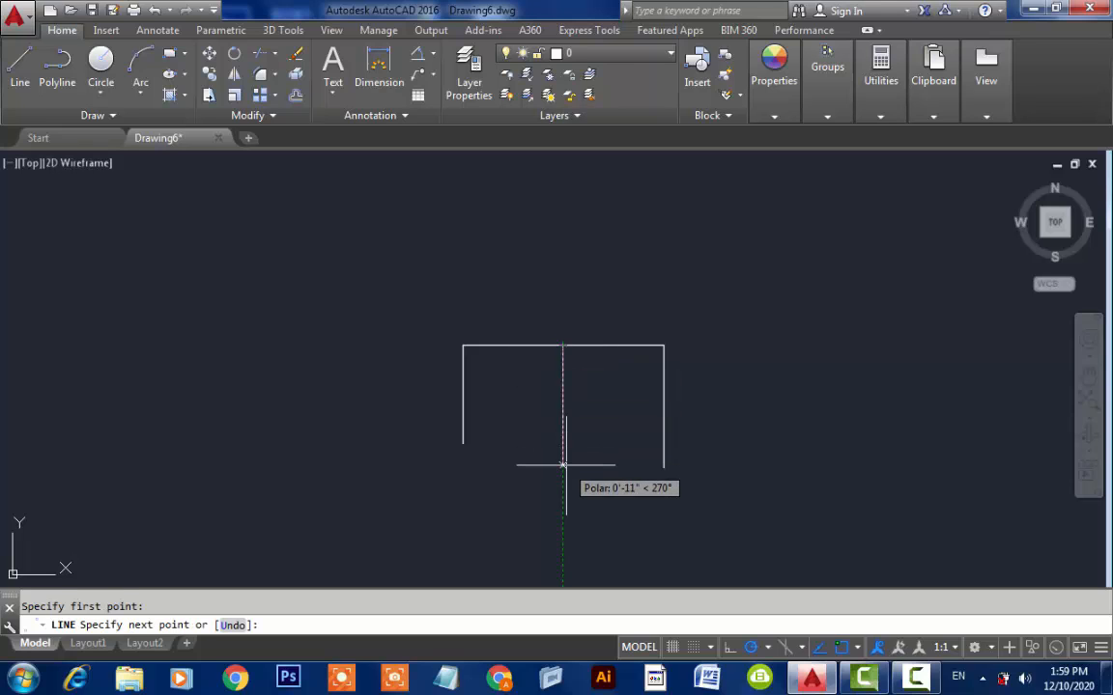
pyautogui.click(562, 465)
pyautogui.press('Return')
# Step: Draw a horizontal line from the midpoint of the middle vertical line across to the shortest vertical line
pyautogui.press('Return')
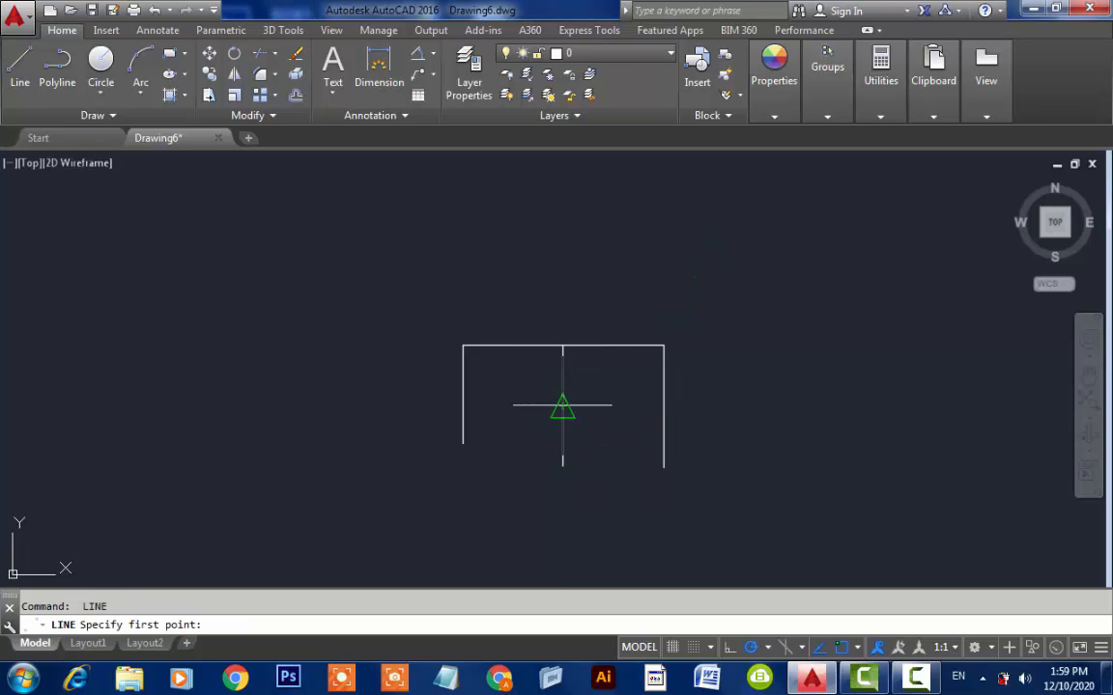
pyautogui.click(562, 405)
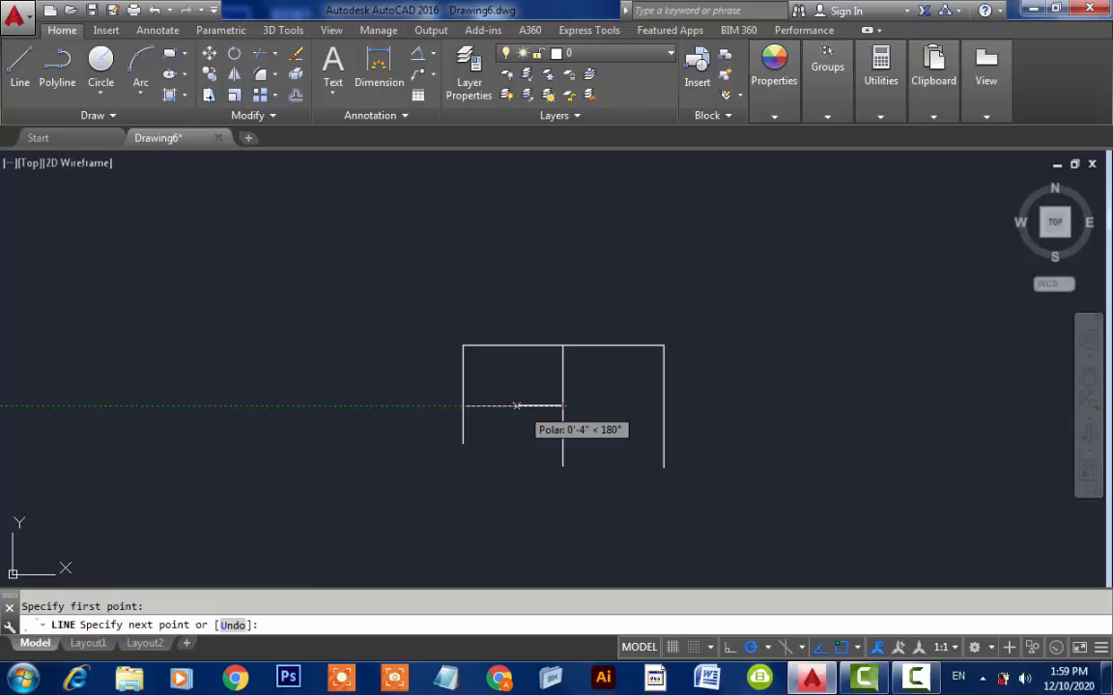
pyautogui.click(464, 406)
pyautogui.press('Return')
# Step: Draw a vertical line downward from the midpoint of the short horizontal connecting line
pyautogui.press('Return')
pyautogui.click(513, 406)
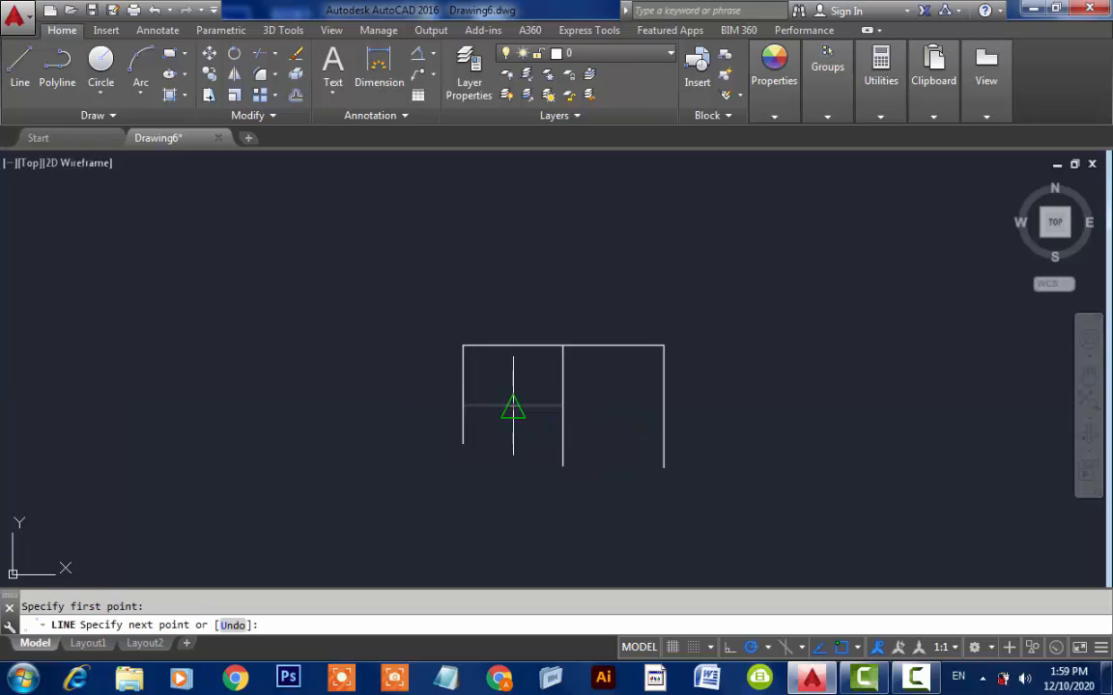
pyautogui.click(513, 525)
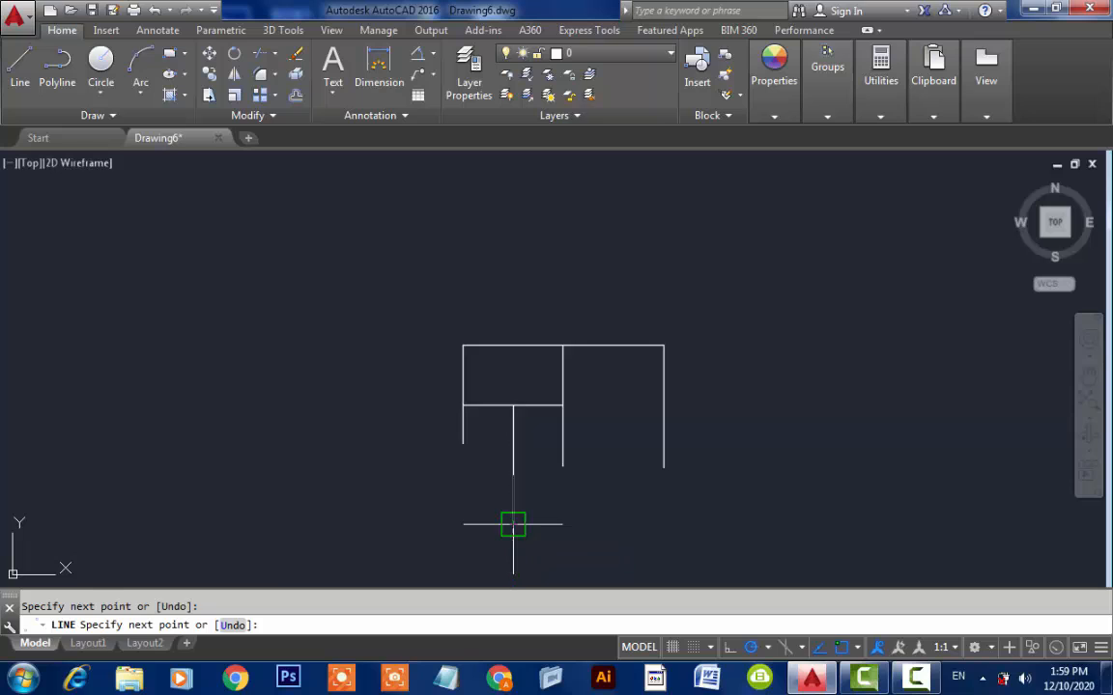
pyautogui.press('Return')
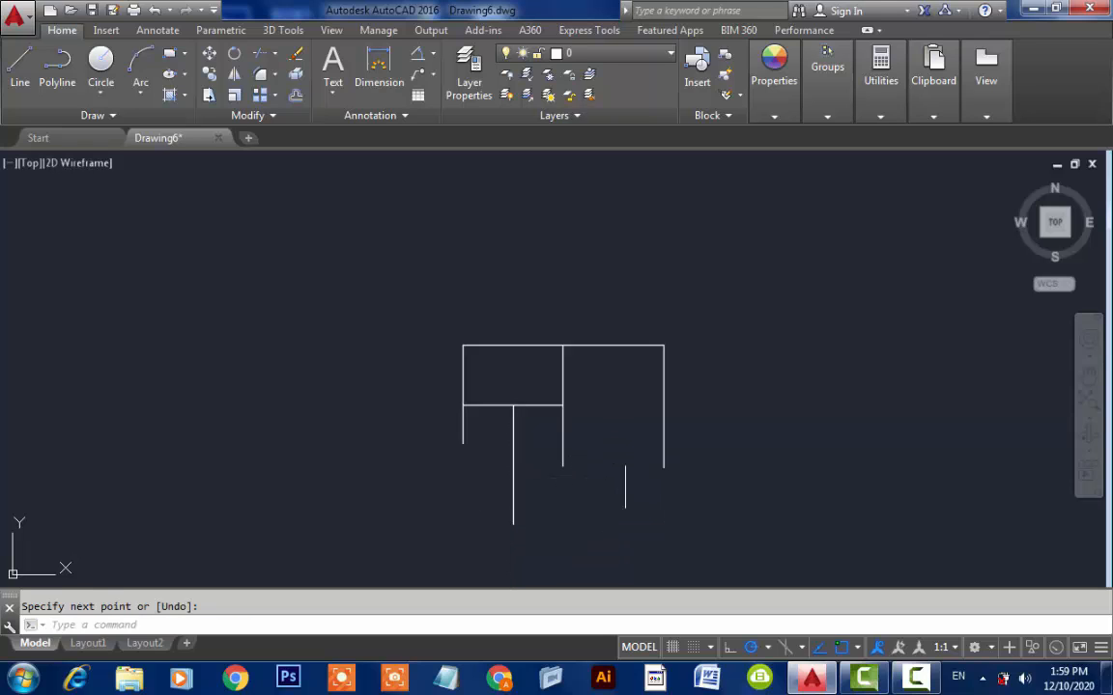
# Step: Draw a horizontal line outward to the right from the lower endpoint of the rightmost vertical line
pyautogui.press('Return')
pyautogui.click(663, 467)
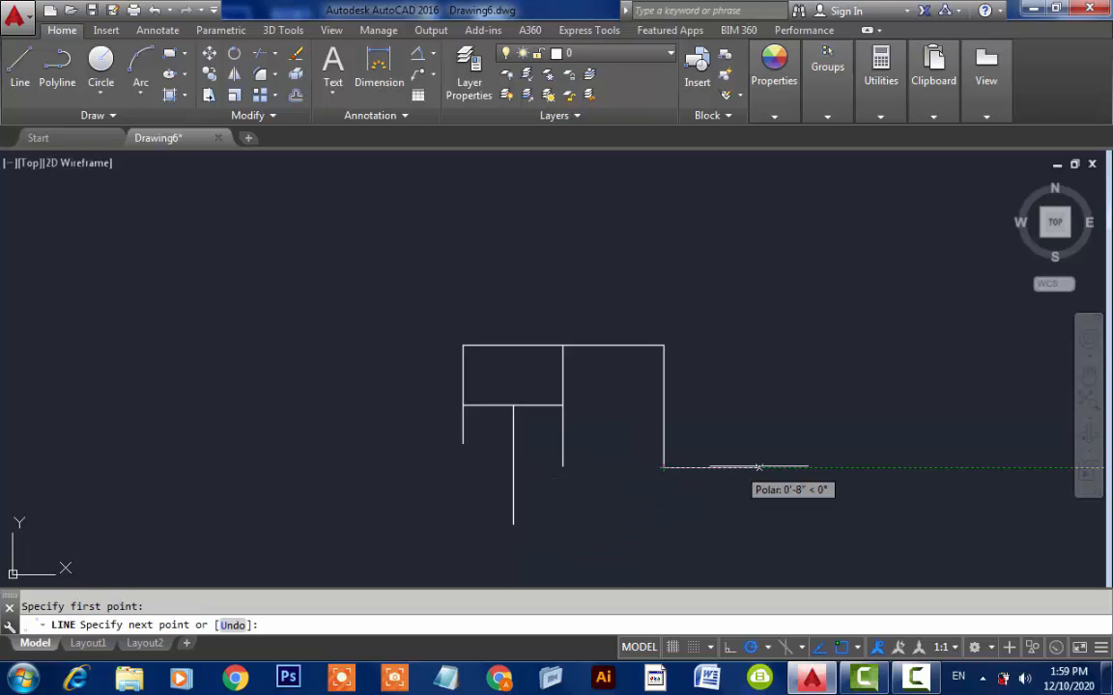
pyautogui.click(813, 467)
pyautogui.press('Return')
# Step: Draw a vertical line upward from the midpoint of the lower right horizontal line
pyautogui.press('Return')
pyautogui.click(737, 471)
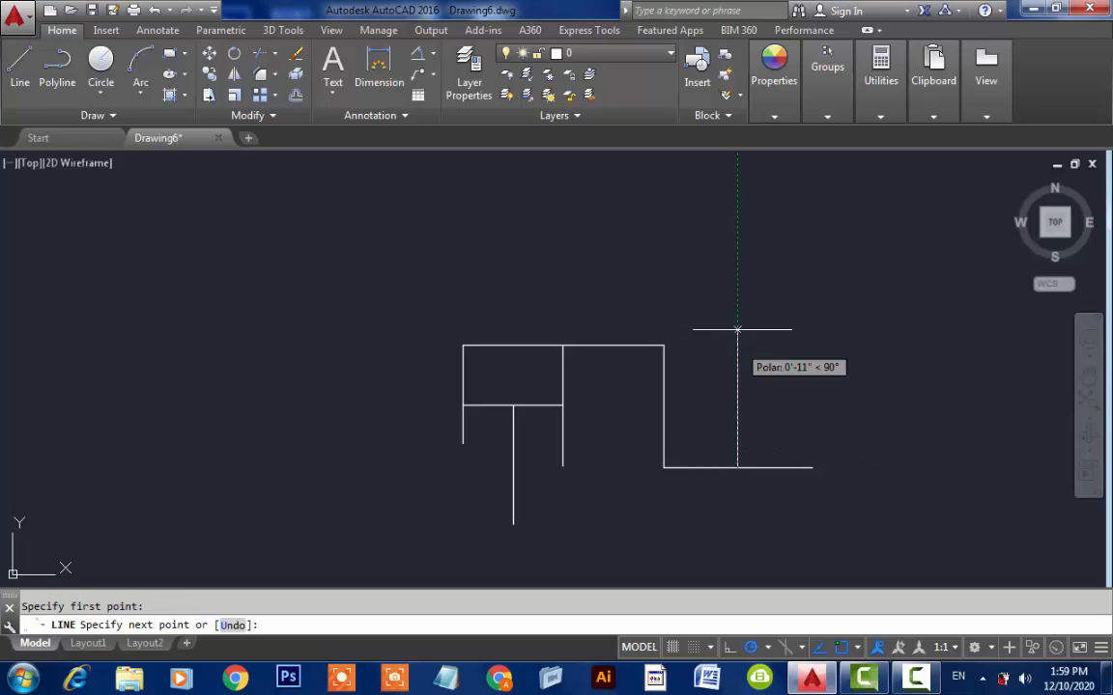
pyautogui.click(739, 354)
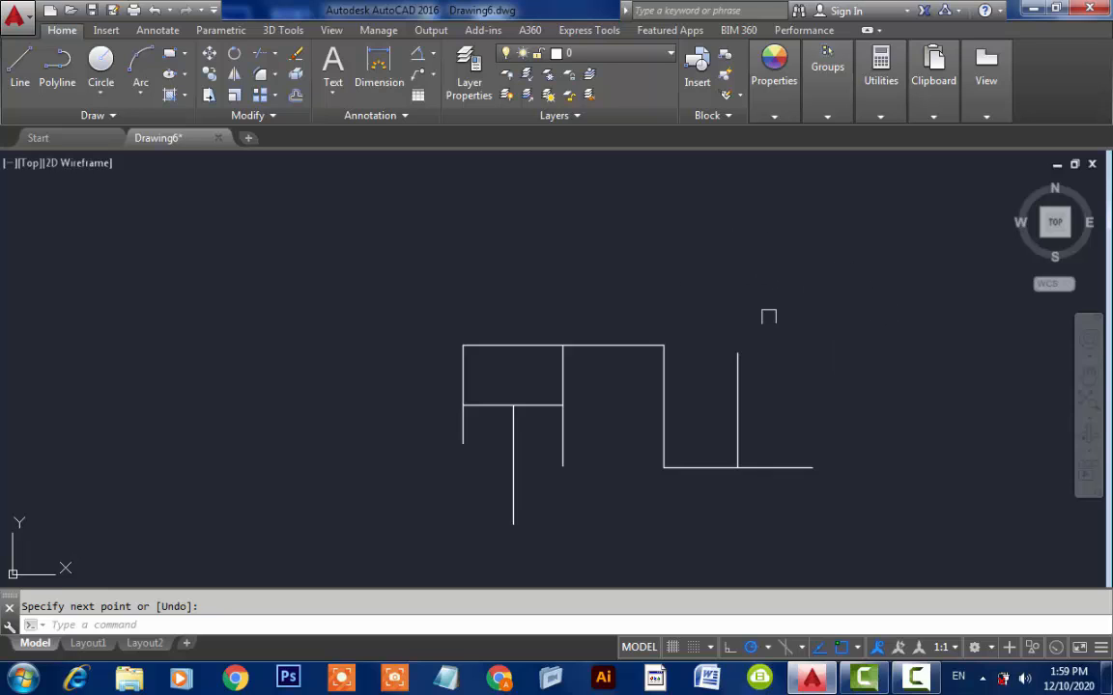
# Step: Erase all the lines in the drawing using a crossing selection
pyautogui.click(850, 321)
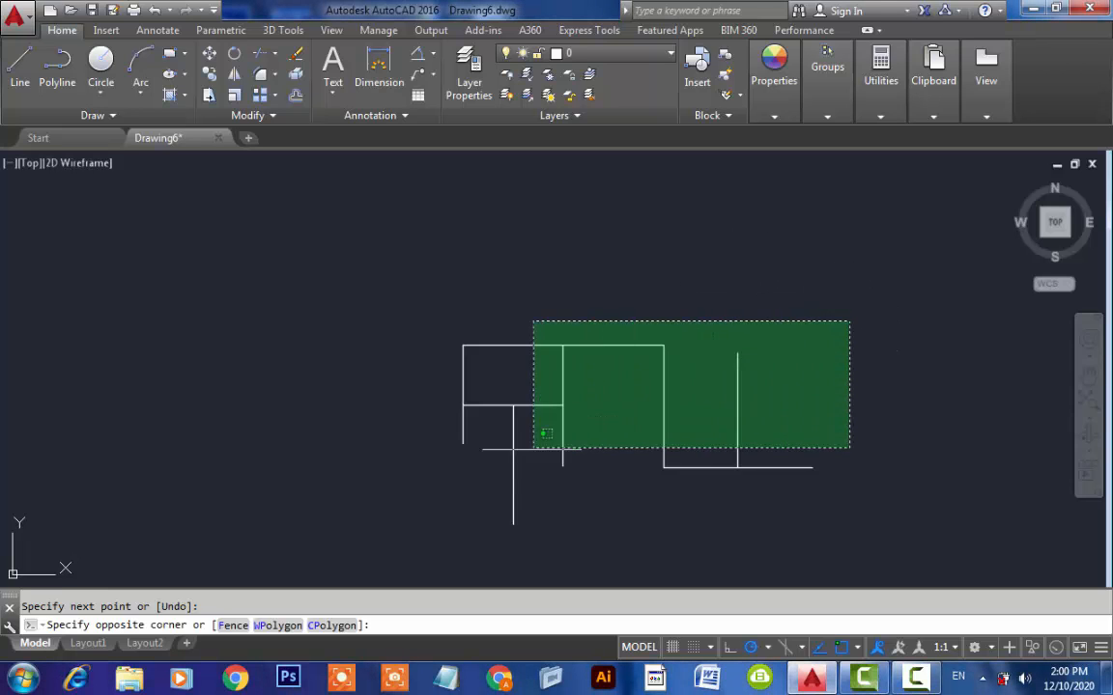
pyautogui.click(448, 497)
pyautogui.write('e')
pyautogui.press('Return')
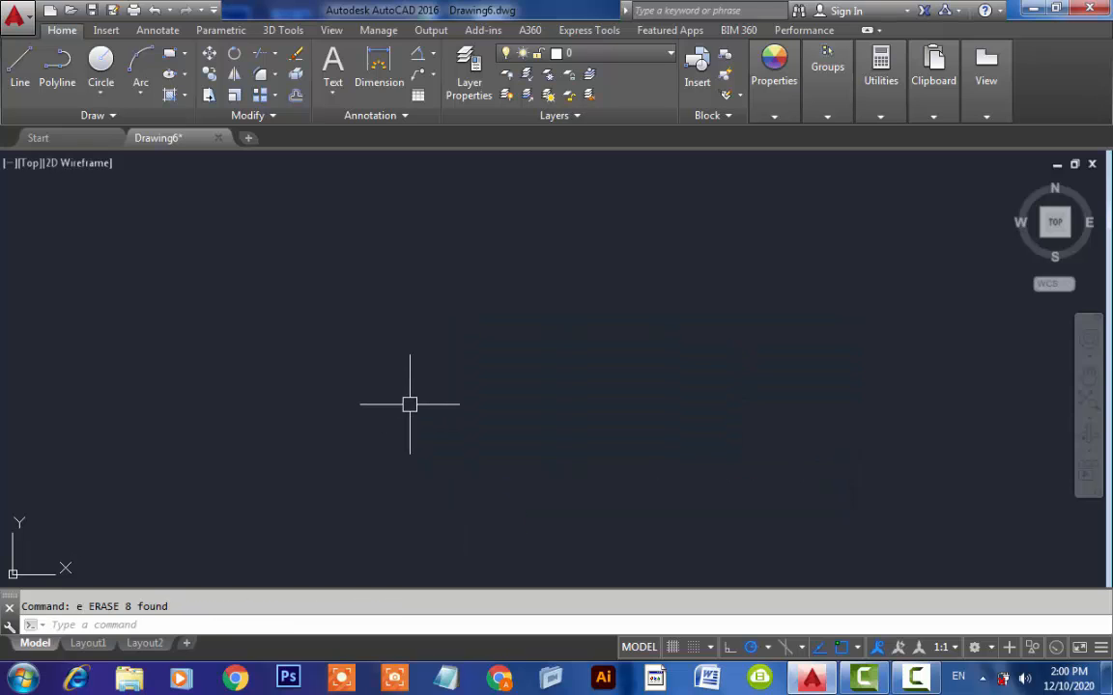
pyautogui.write('l')
pyautogui.press('Return')
pyautogui.click(400, 367)
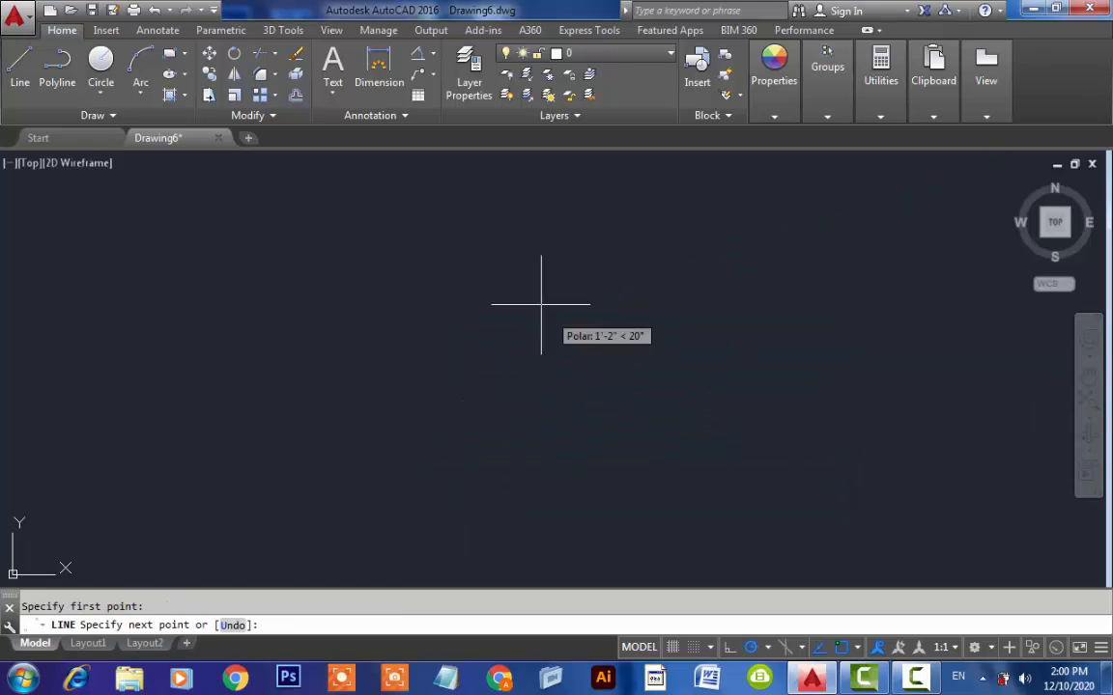
pyautogui.scroll(5, 548, 410)
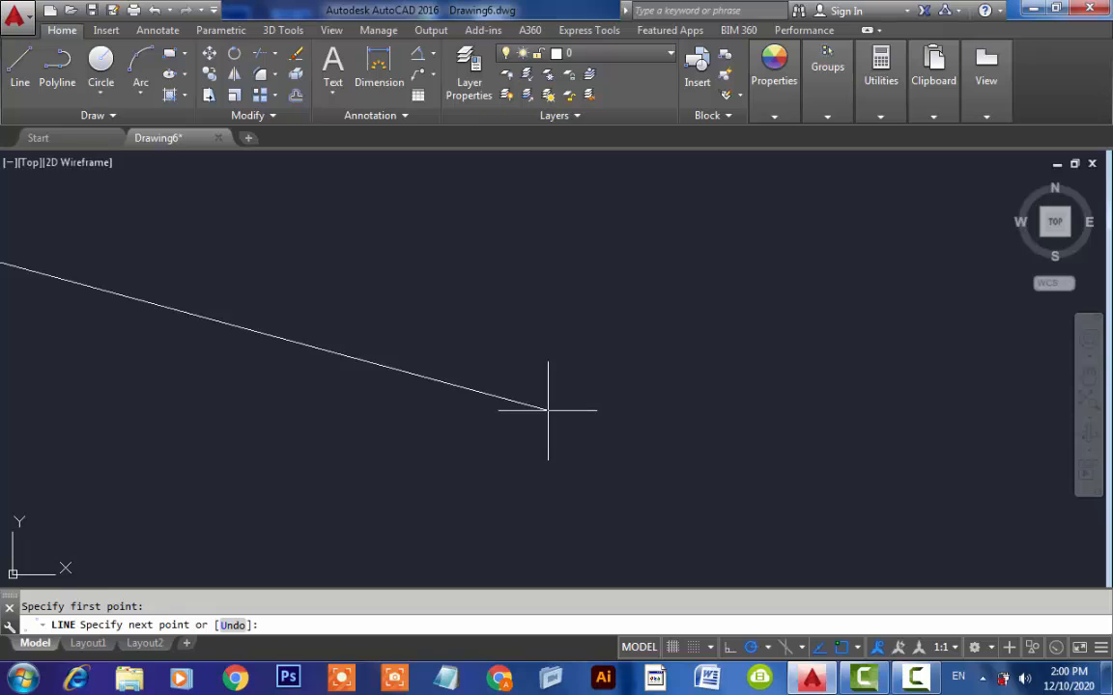
pyautogui.scroll(-5, 581, 440)
pyautogui.scroll(5, 607, 402)
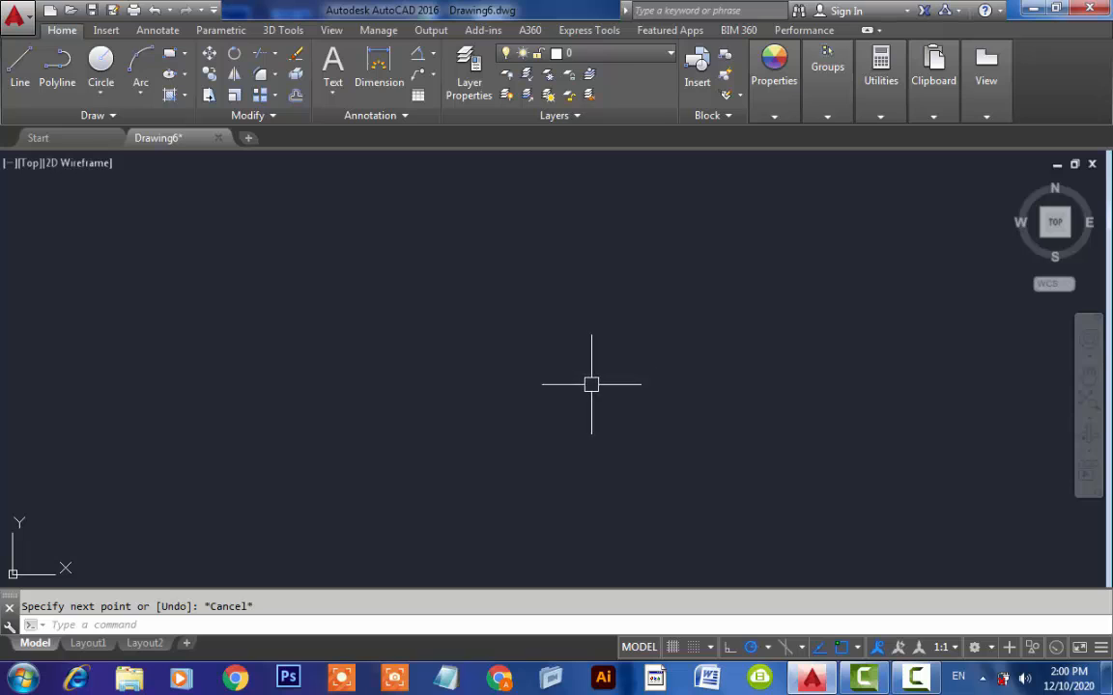
# Step: Draw a horizontal line about 11" long in the empty drawing area with dynamic input on
pyautogui.write('L')
pyautogui.press('Return')
pyautogui.click(642, 395)
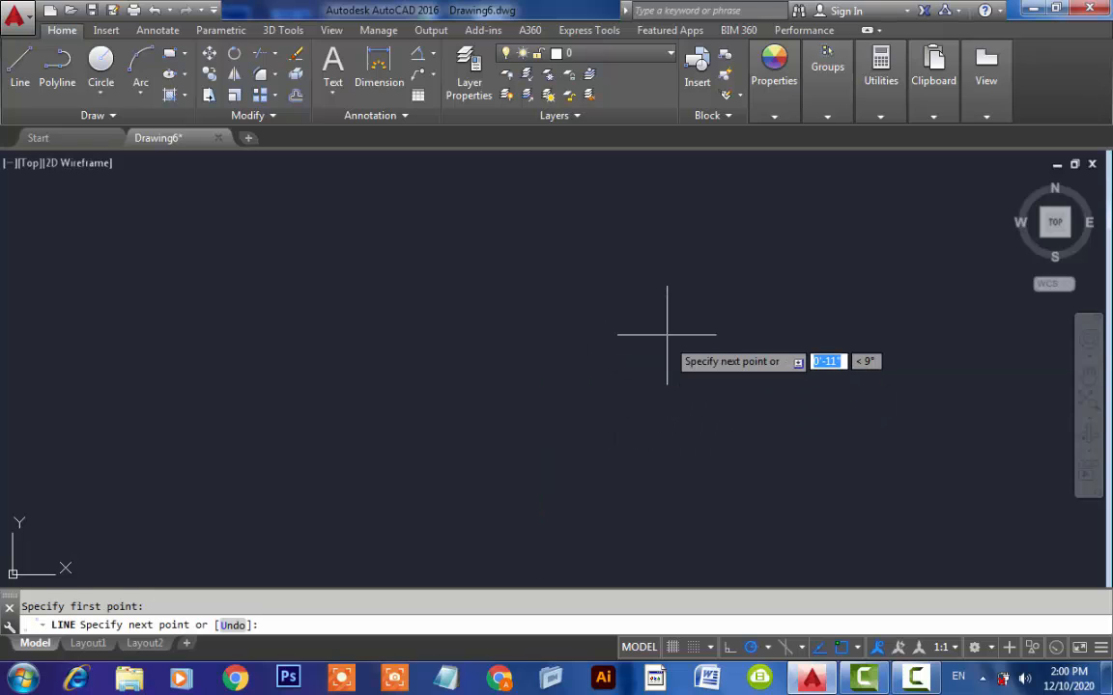
pyautogui.click(666, 363)
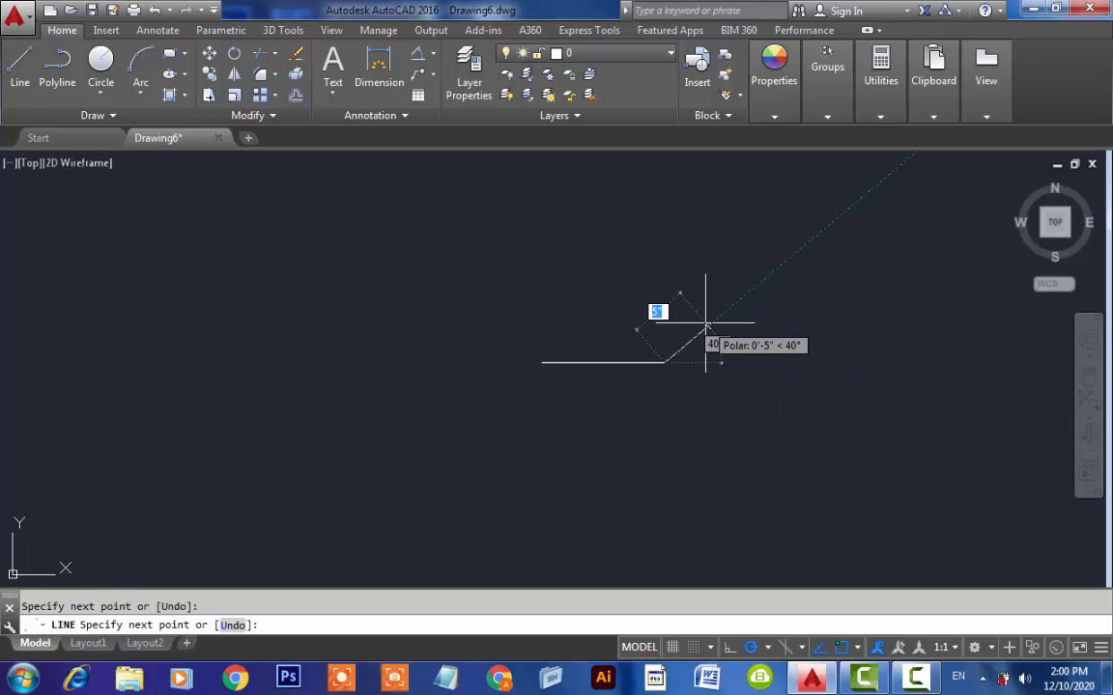
# Step: Examine the dynamic length and angle values of the next line segment in different directions
pyautogui.scroll(-2, 676, 345)
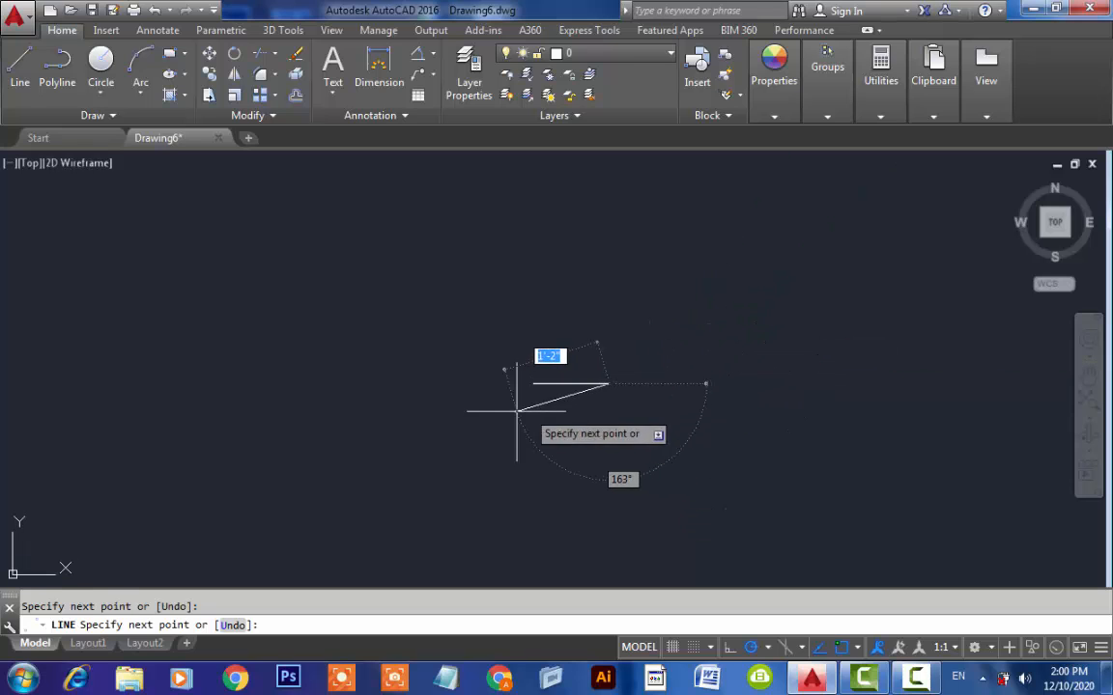
pyautogui.scroll(6, 652, 369)
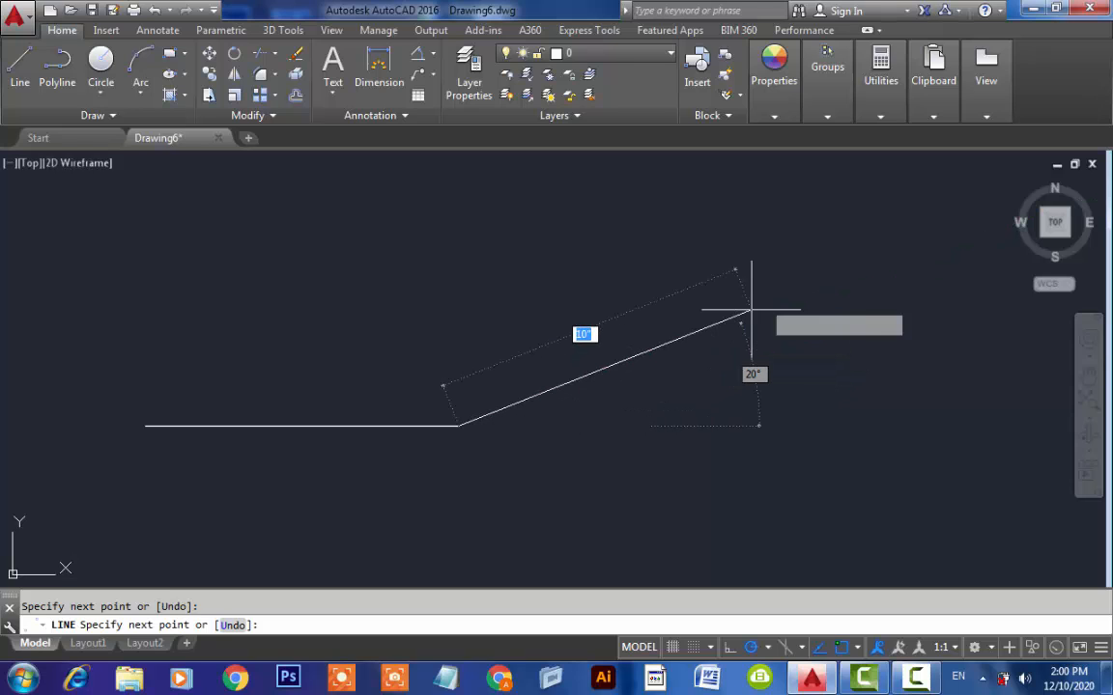
pyautogui.scroll(2, 753, 309)
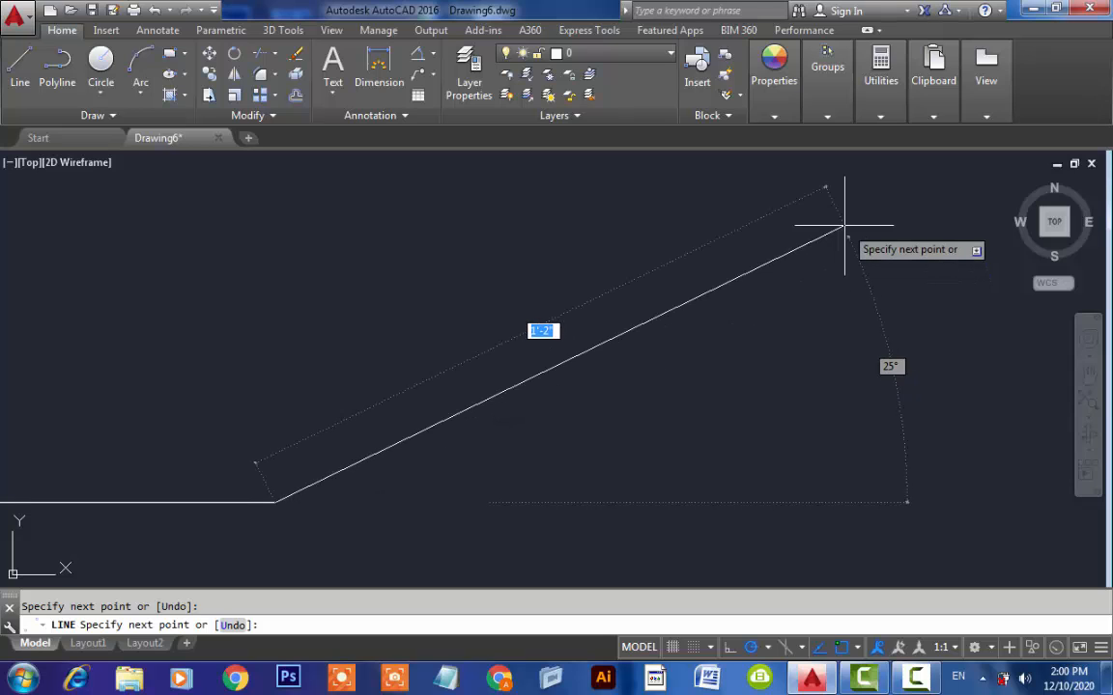
pyautogui.scroll(-6, 842, 225)
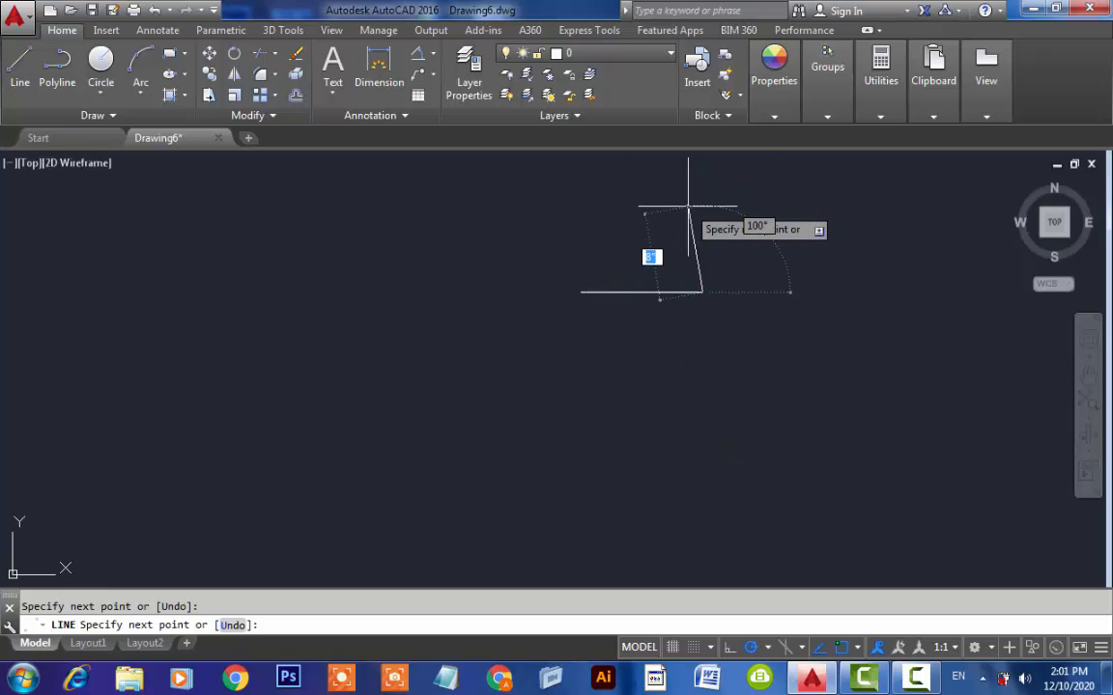
pyautogui.scroll(4, 685, 206)
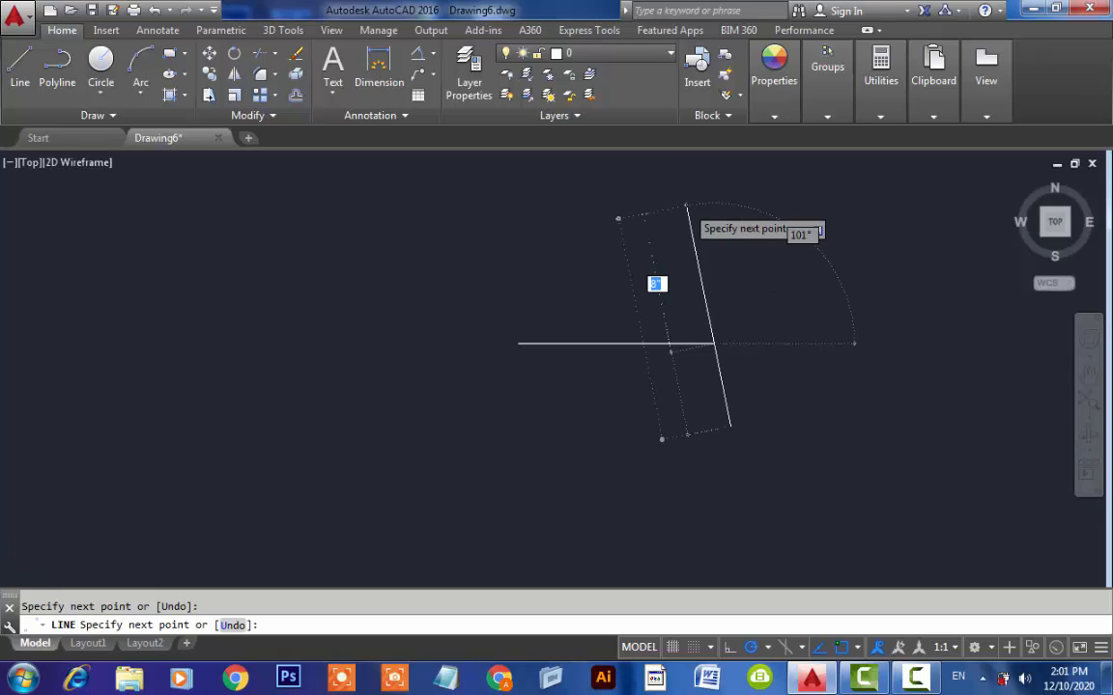